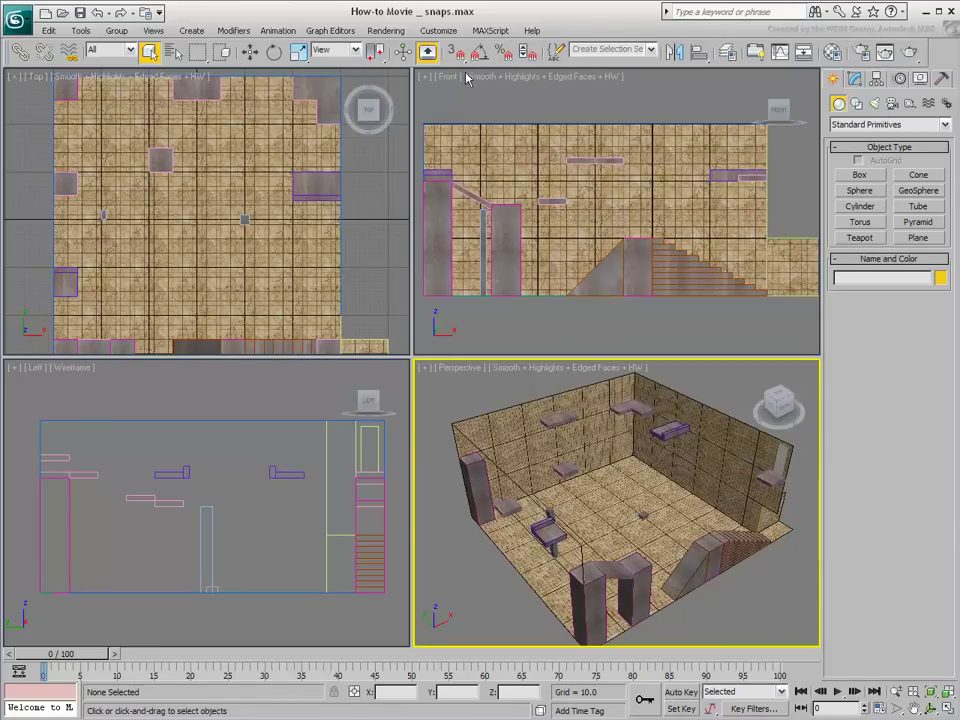
# Toggle general and angle snapping on and off, leaving only Percent Snap enabled.
pyautogui.click(455, 55)
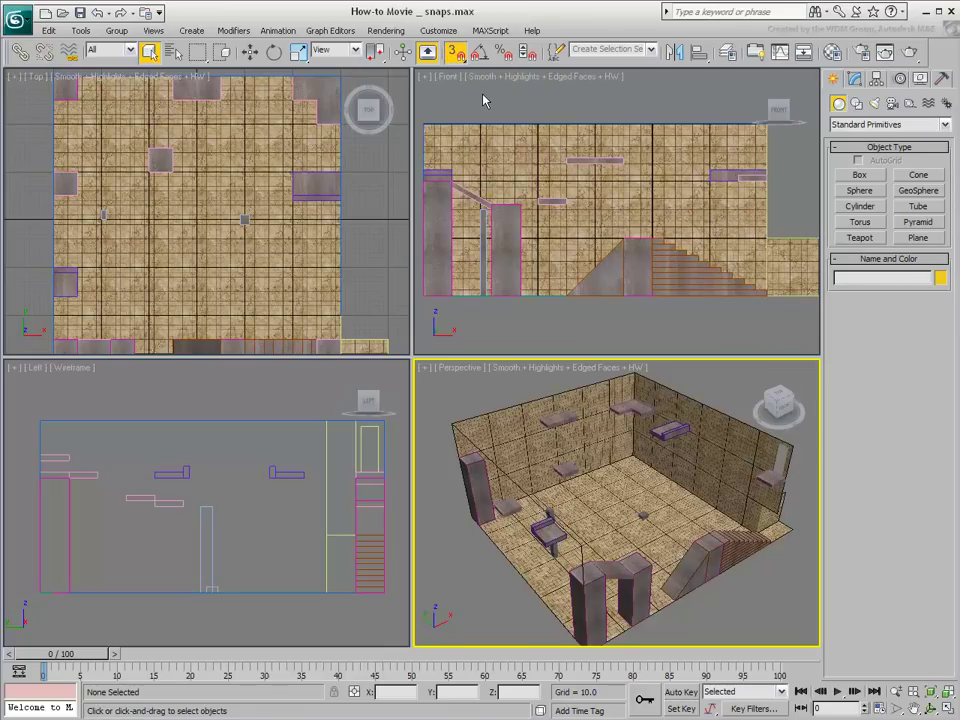
pyautogui.press('s')
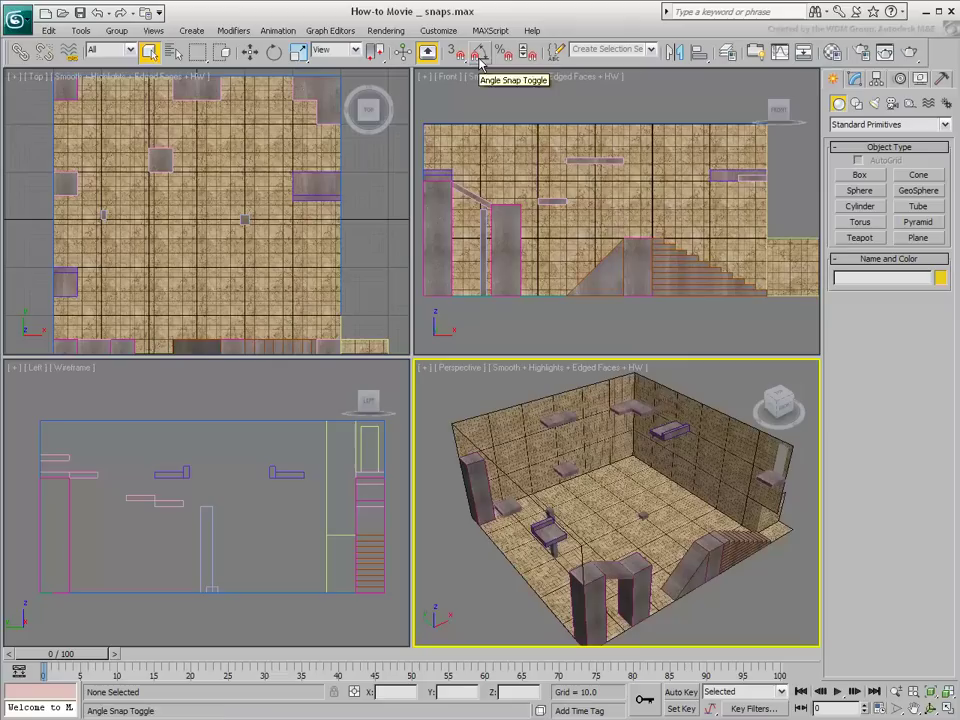
pyautogui.click(480, 55)
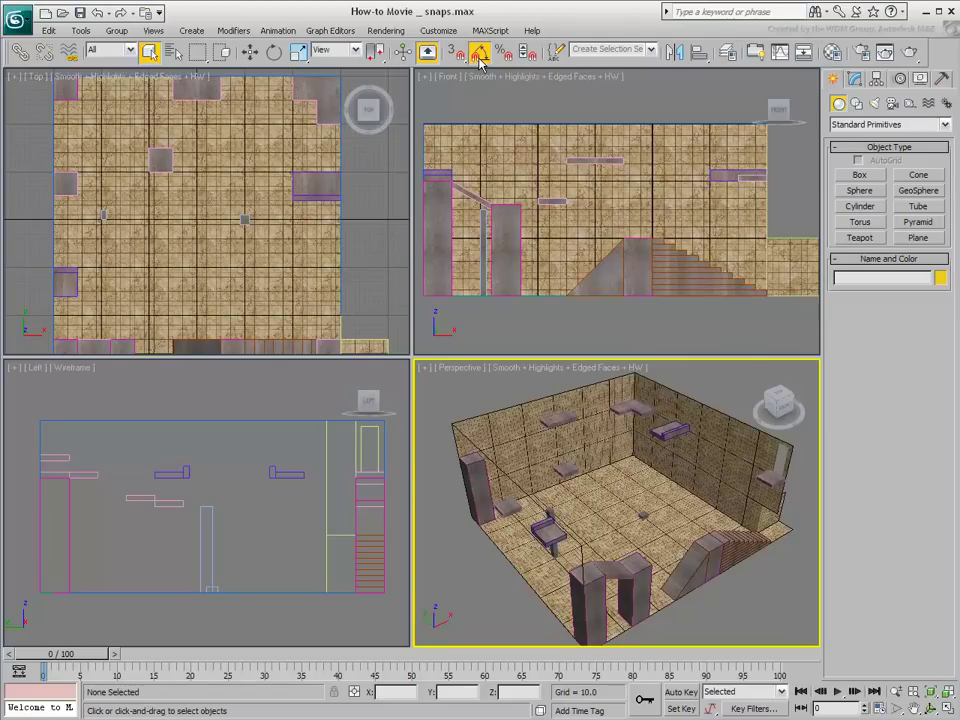
pyautogui.click(480, 55)
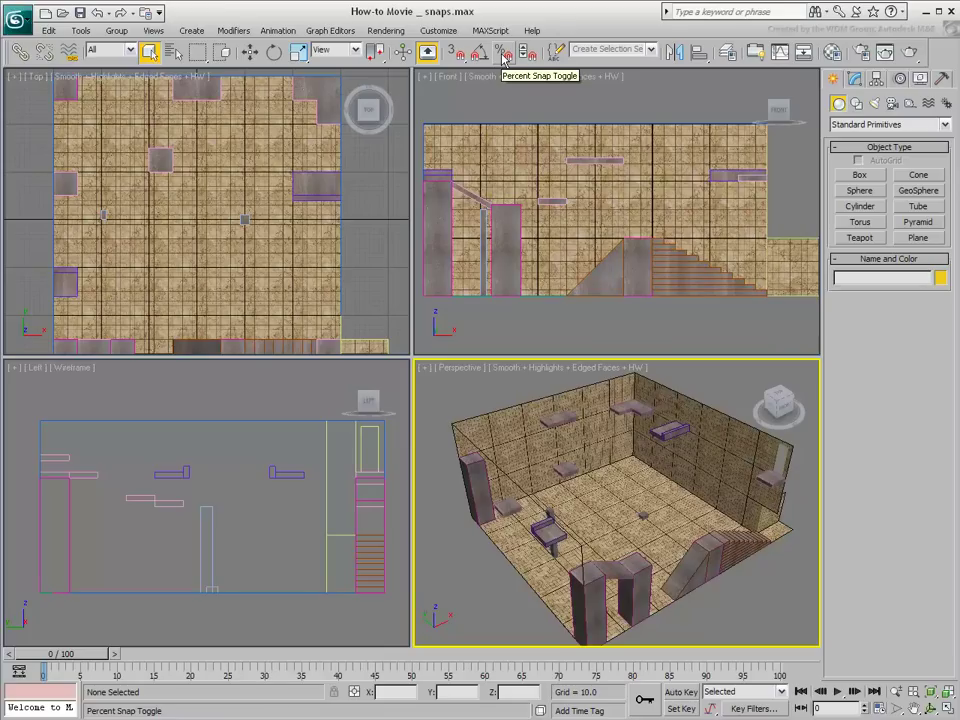
pyautogui.click(503, 56)
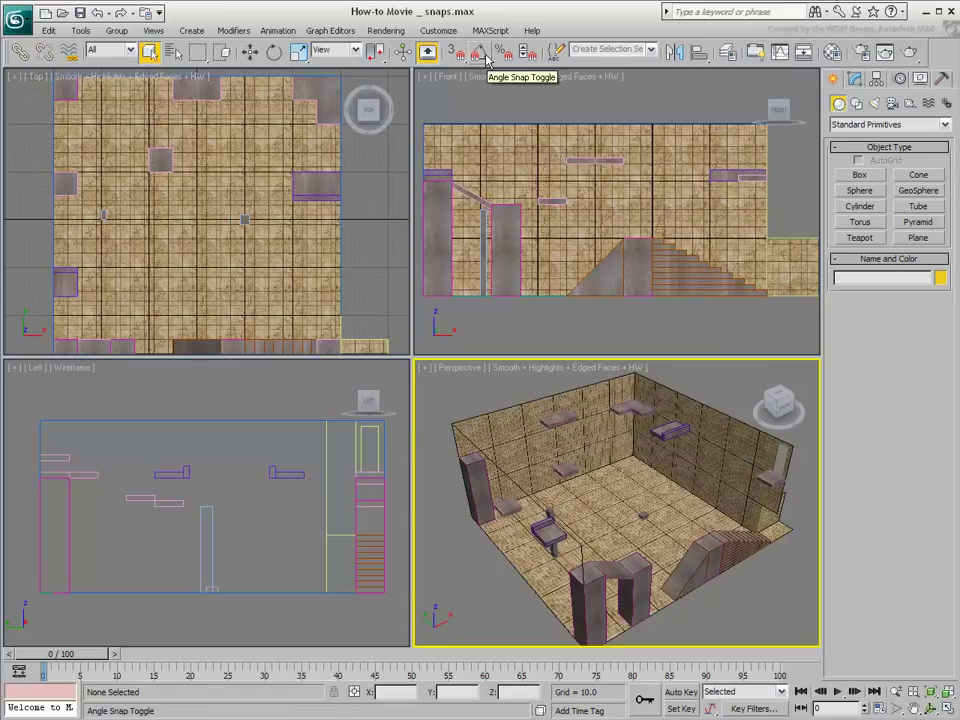
# Confirm angle snap 5.0° and percent snap 10.0% in Grid and Snap Settings, then enable 3D snapping.
pyautogui.rightClick(481, 55)
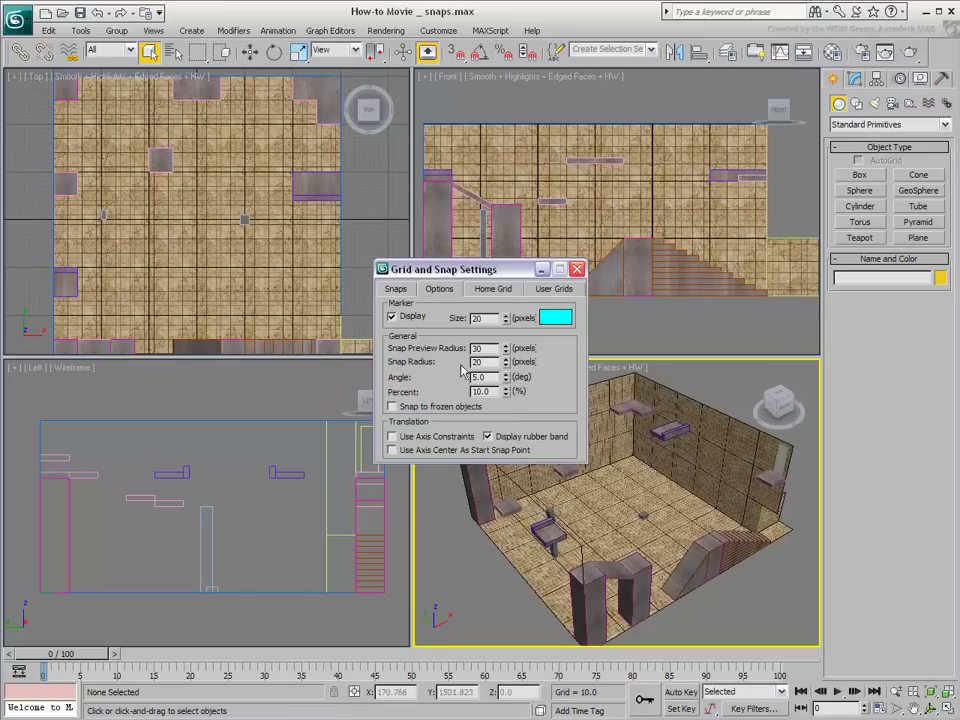
pyautogui.moveTo(489, 377); pyautogui.dragTo(398, 381)
pyautogui.moveTo(476, 391); pyautogui.dragTo(399, 396)
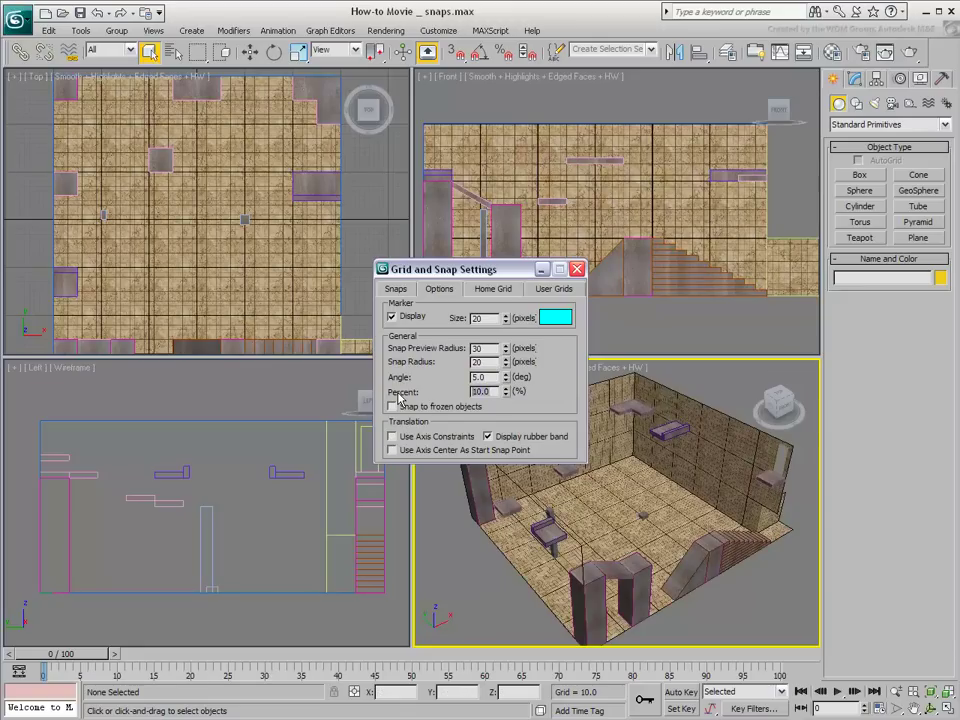
pyautogui.click(577, 269)
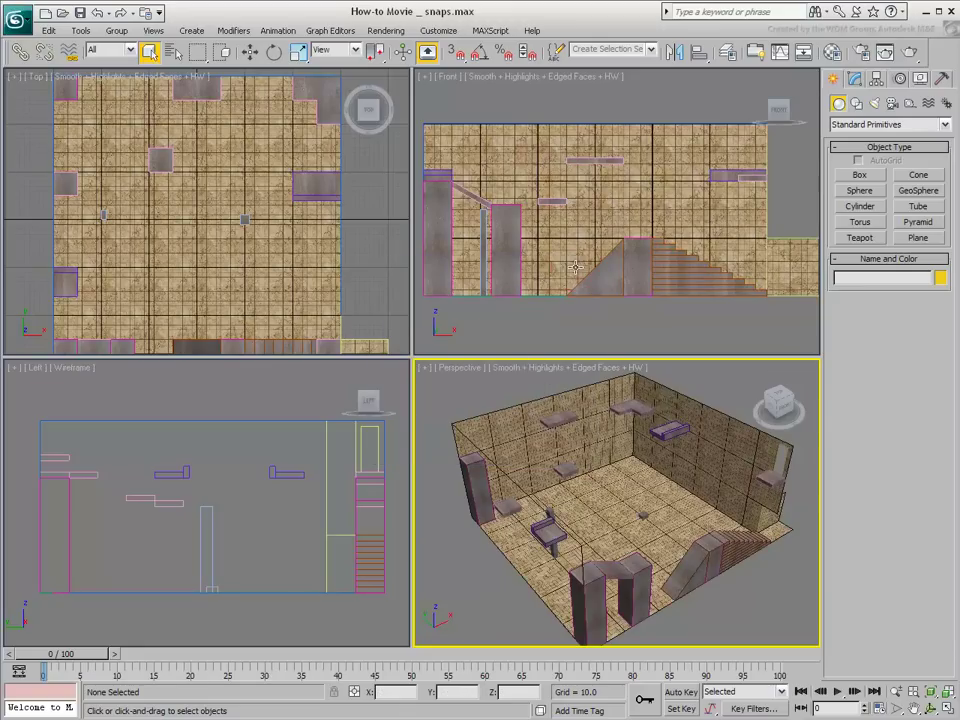
pyautogui.click(455, 55)
pyautogui.moveTo(456, 55); pyautogui.dragTo(456, 127)
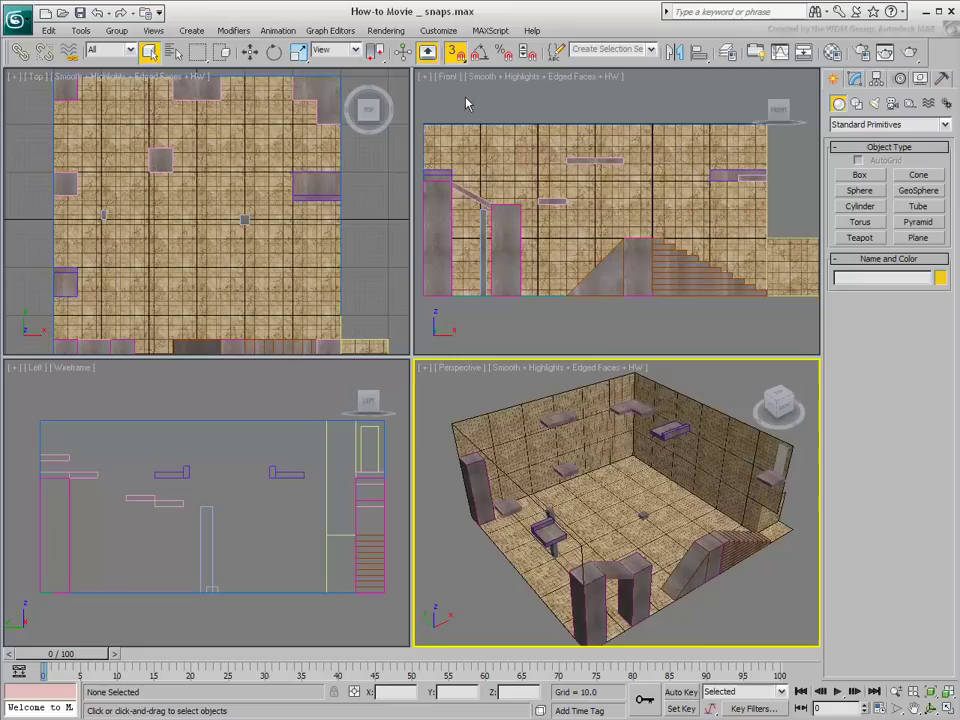
# Show the Snaps toolbar, then select Box10 and grid-snap-move it to -75, 125, 160.
pyautogui.rightClick(584, 62)
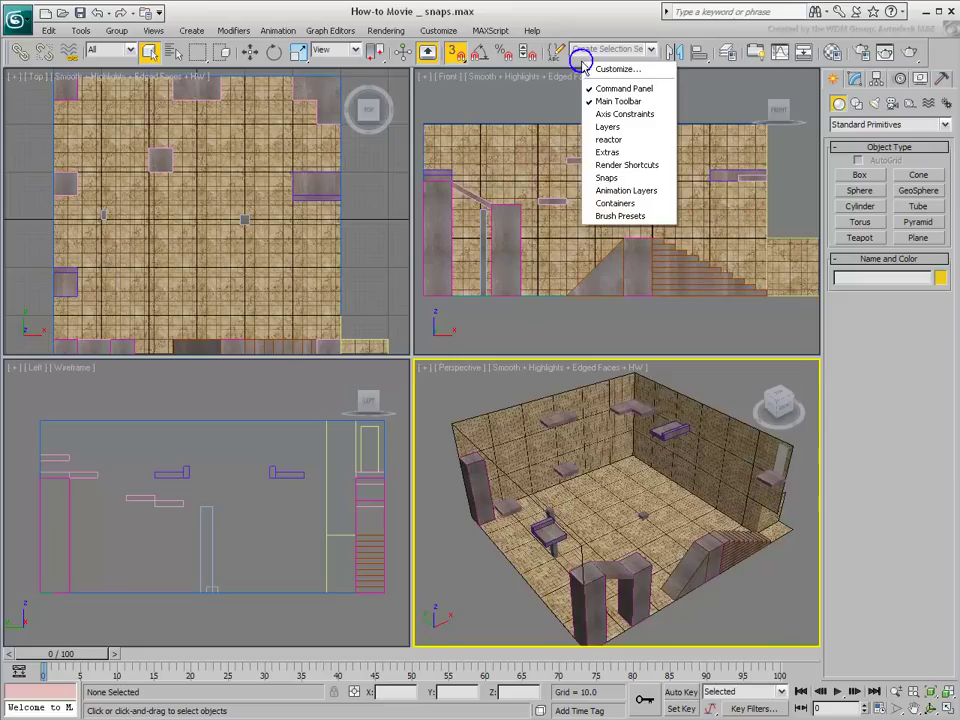
pyautogui.click(606, 177)
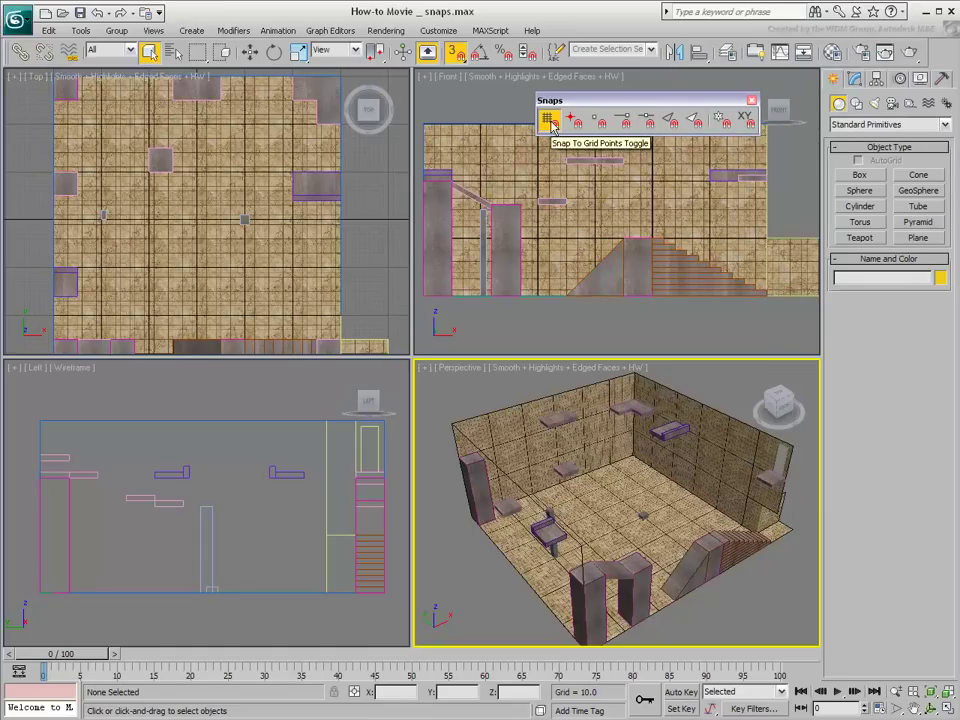
pyautogui.scroll(5, 217, 212)
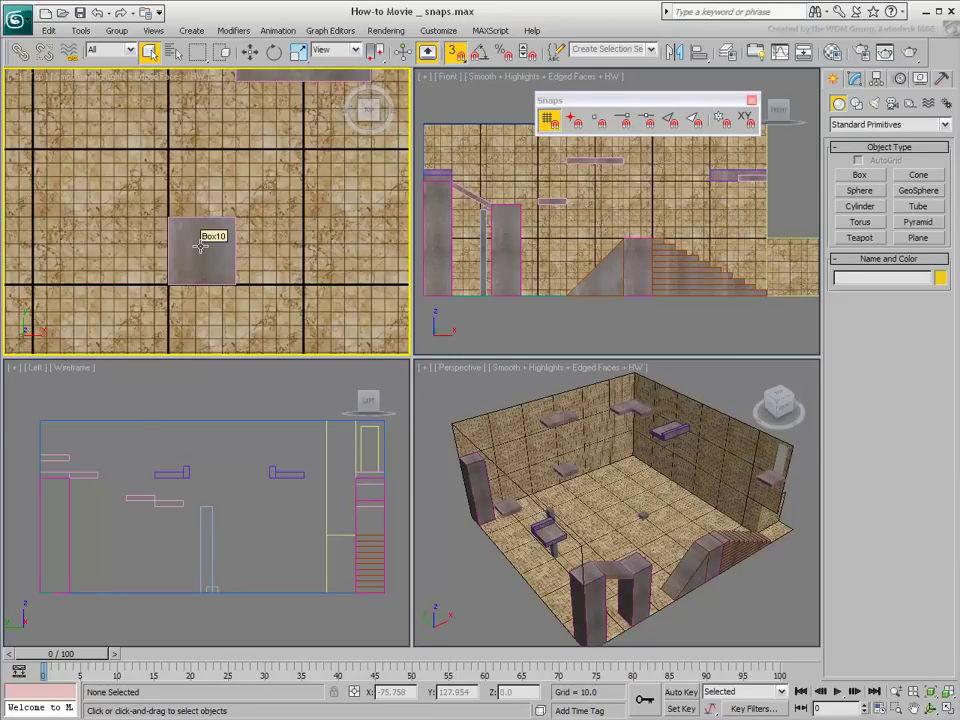
pyautogui.click(201, 246)
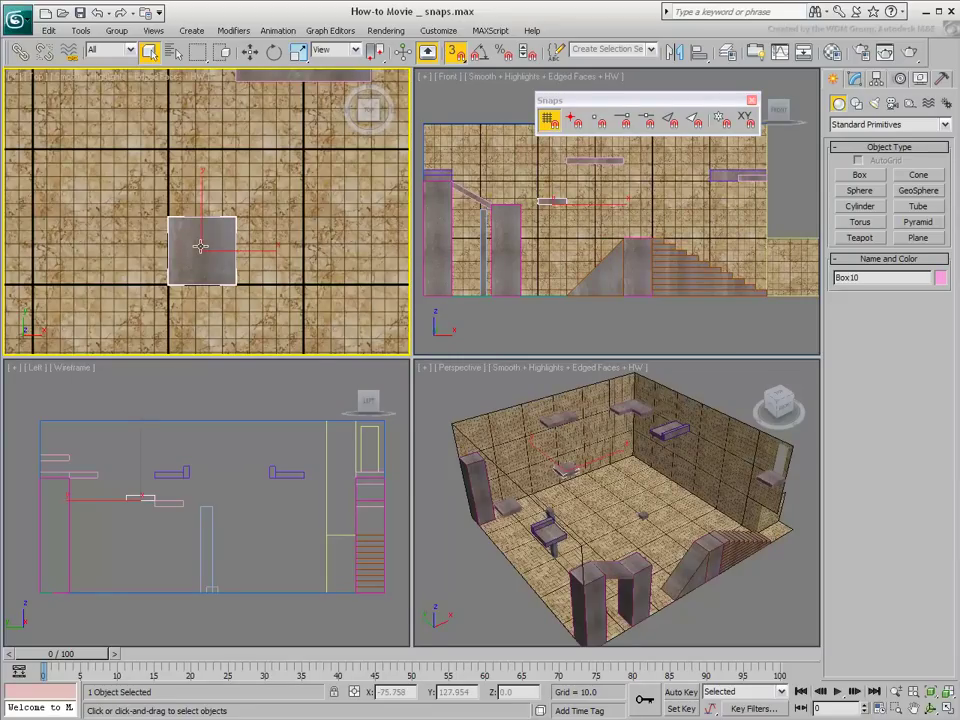
pyautogui.click(250, 51)
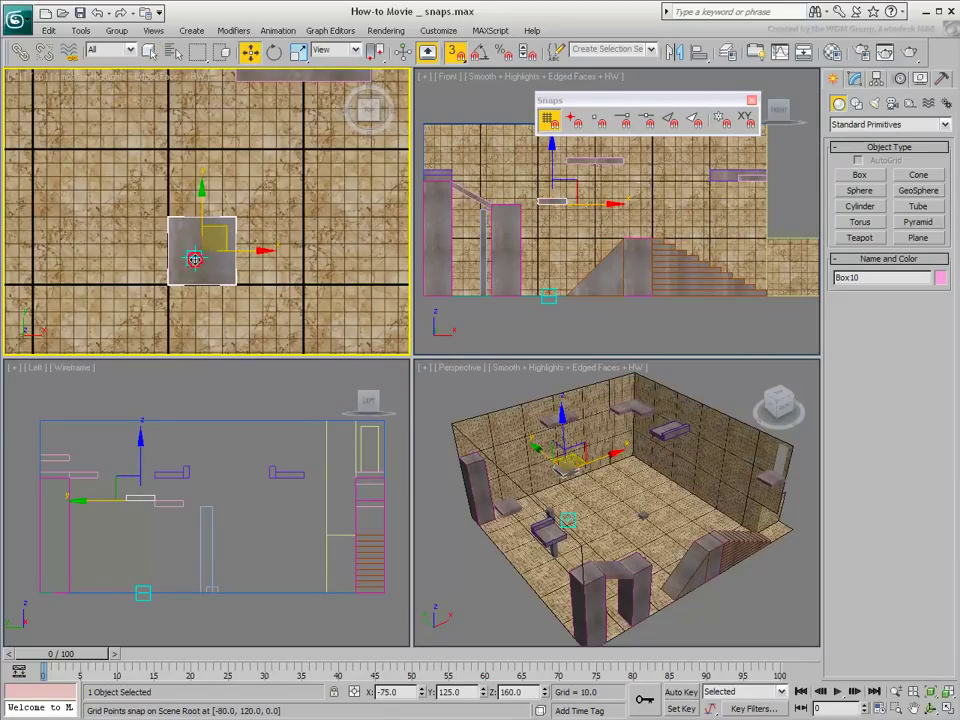
pyautogui.moveTo(195, 259); pyautogui.dragTo(212, 216)
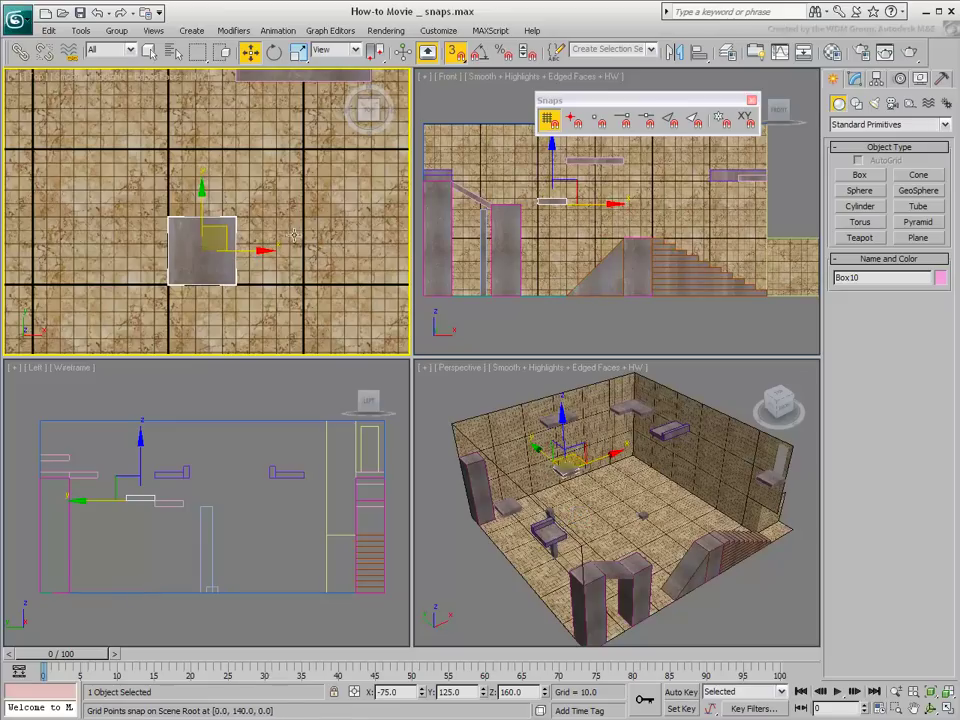
# Turn Pivot, Vertex, Midpoint, Edge/Segment and Face snaps on, then turn all but Vertex off.
pyautogui.click(573, 121)
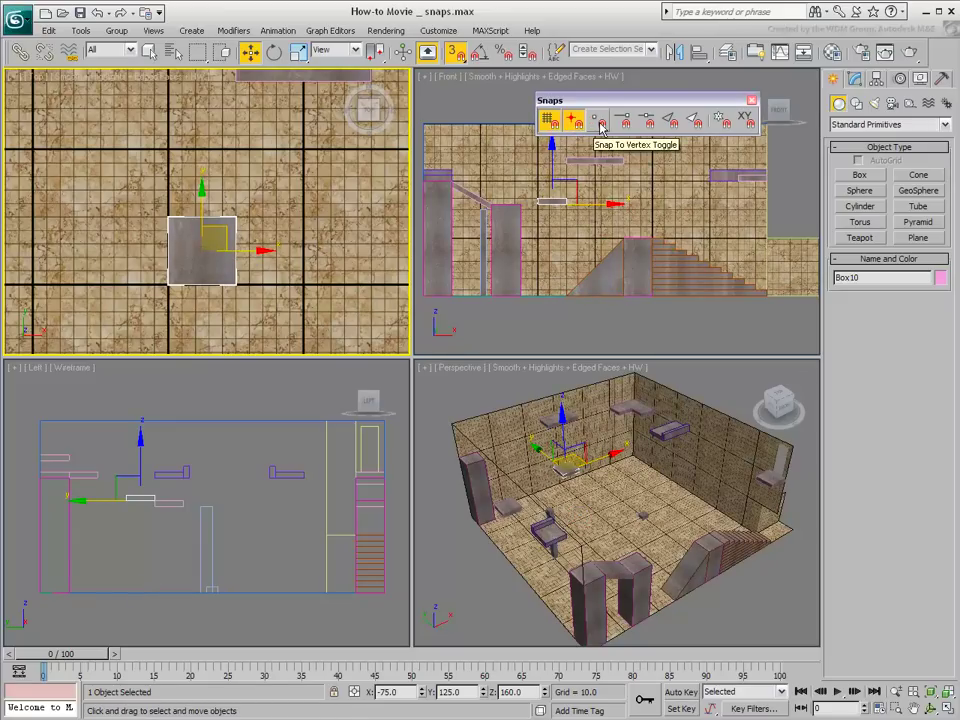
pyautogui.click(598, 121)
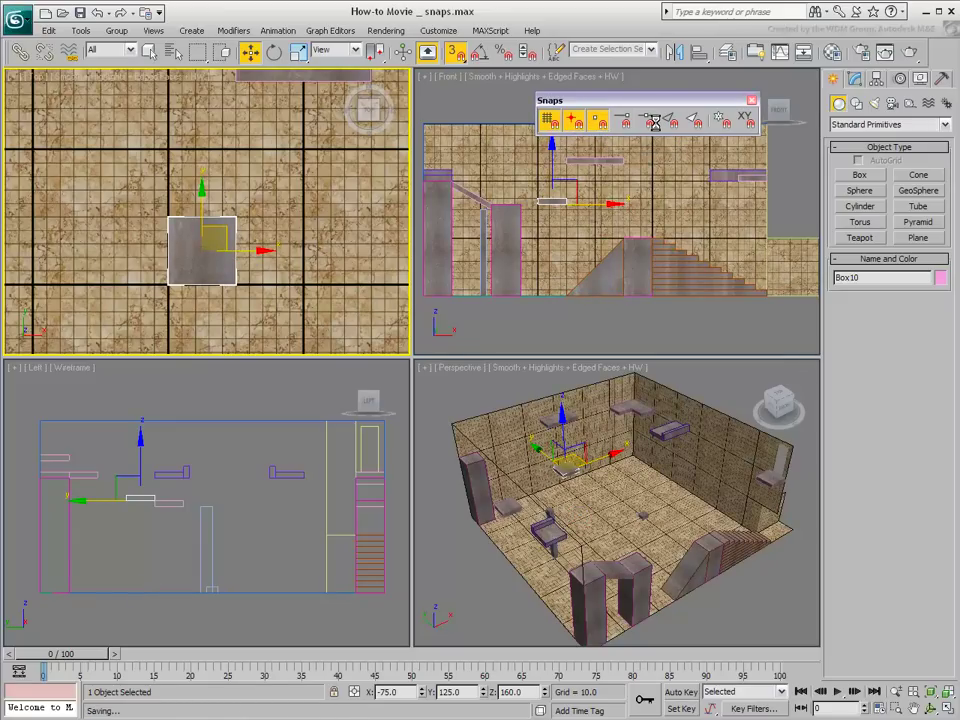
pyautogui.click(650, 125)
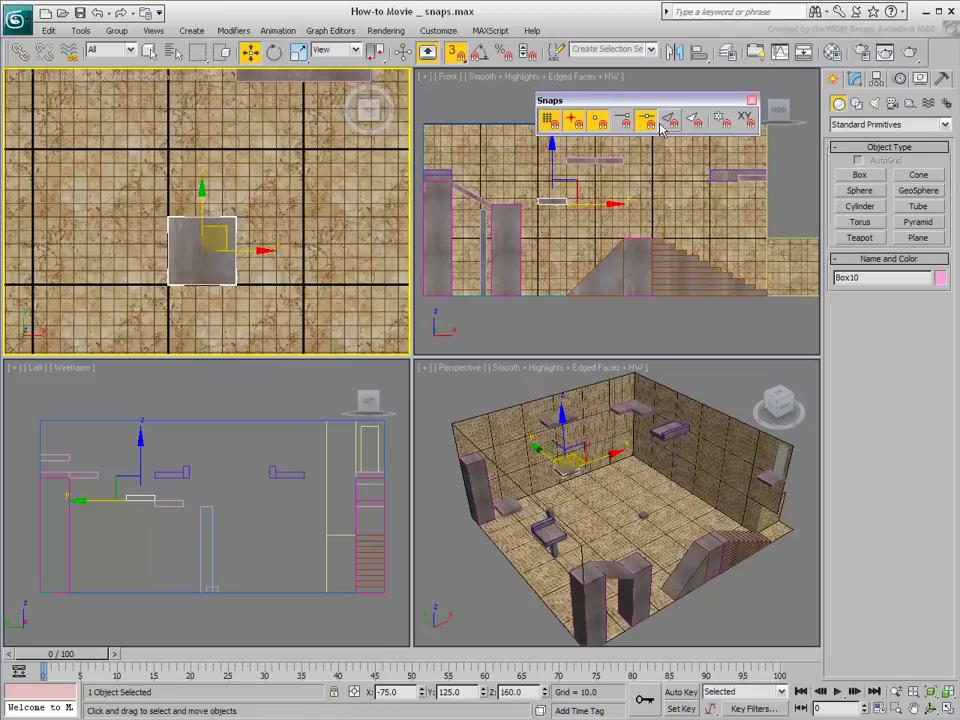
pyautogui.click(668, 122)
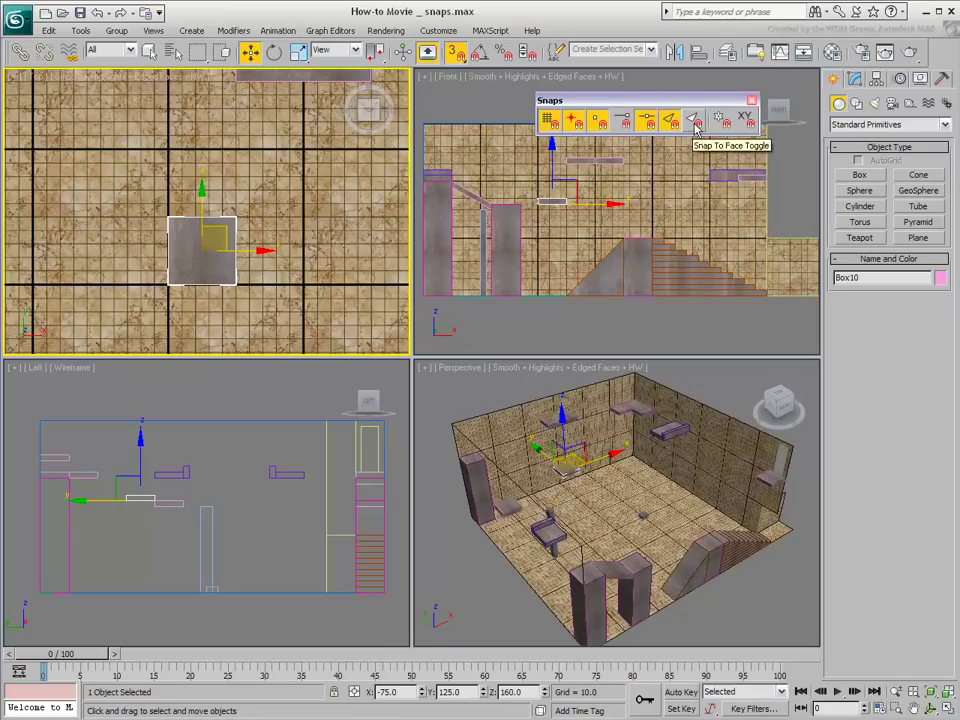
pyautogui.click(700, 126)
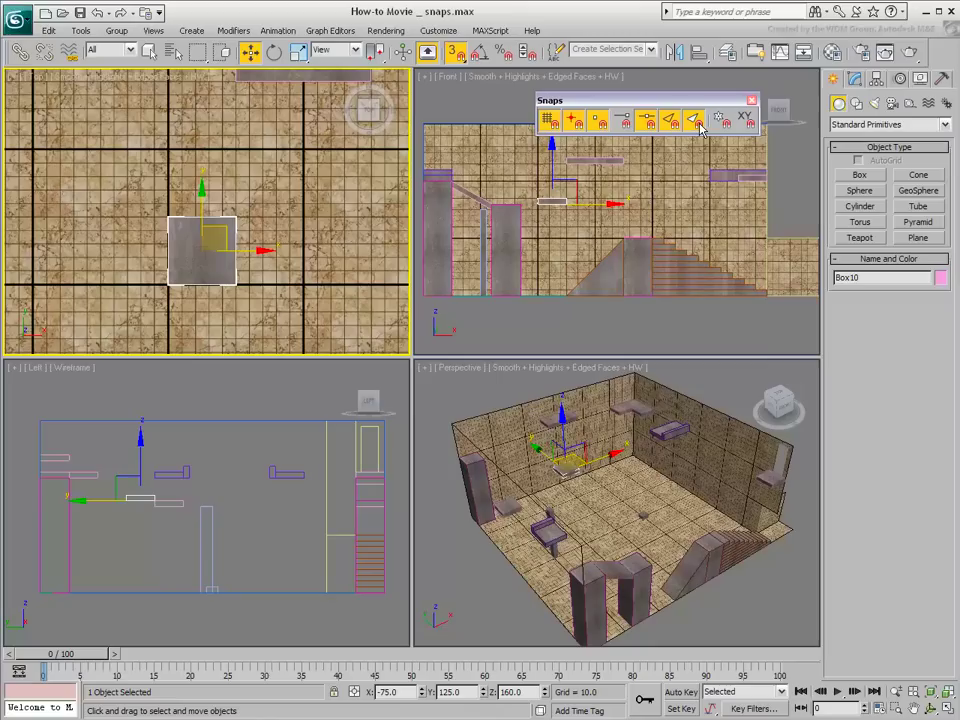
pyautogui.click(697, 121)
pyautogui.click(670, 122)
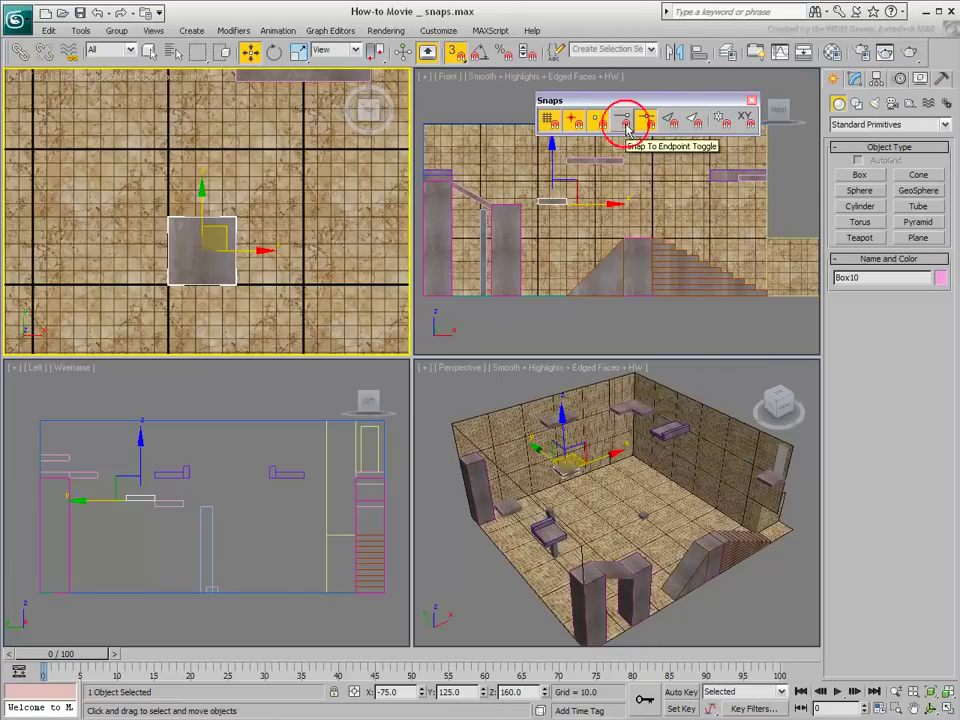
pyautogui.click(646, 122)
pyautogui.click(572, 121)
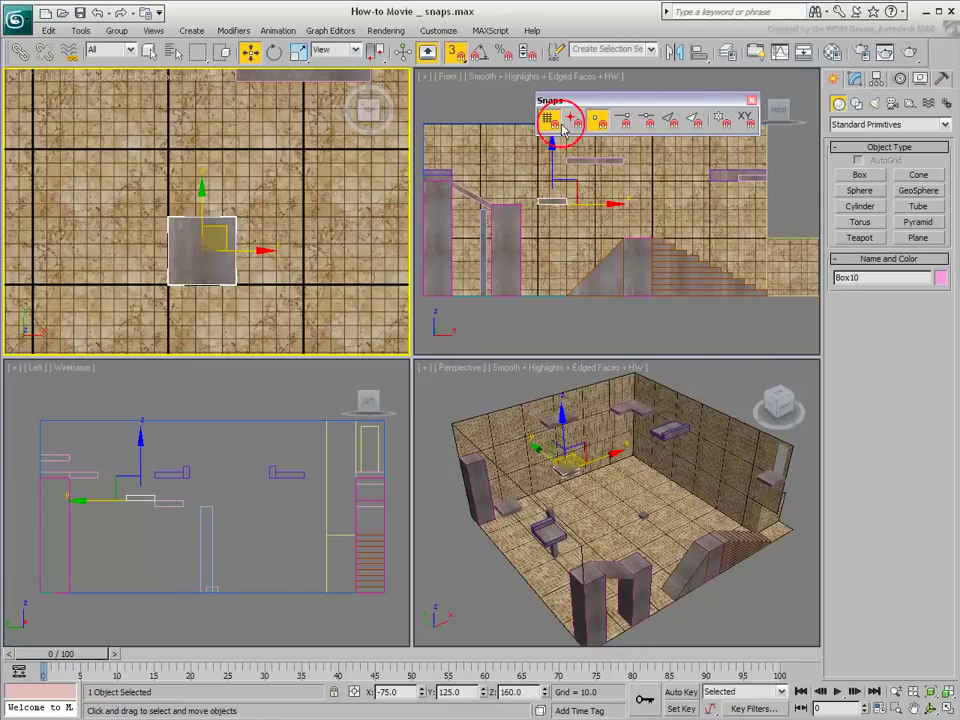
pyautogui.click(548, 121)
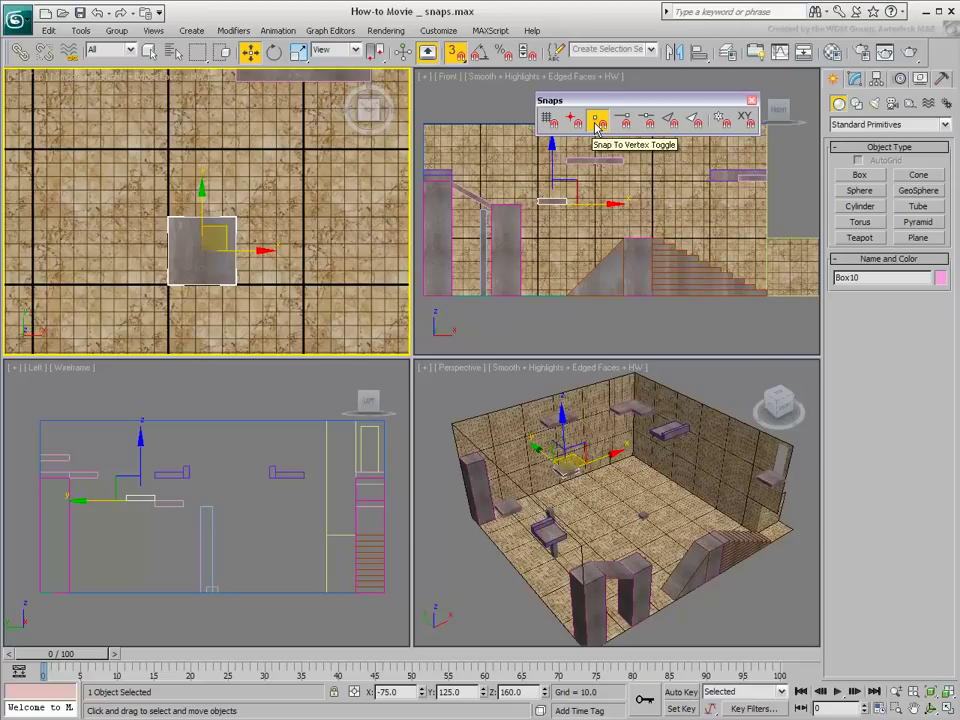
pyautogui.click(455, 55)
pyautogui.moveTo(516, 431); pyautogui.dragTo(571, 486, button='middle')
pyautogui.scroll(8, 571, 486)
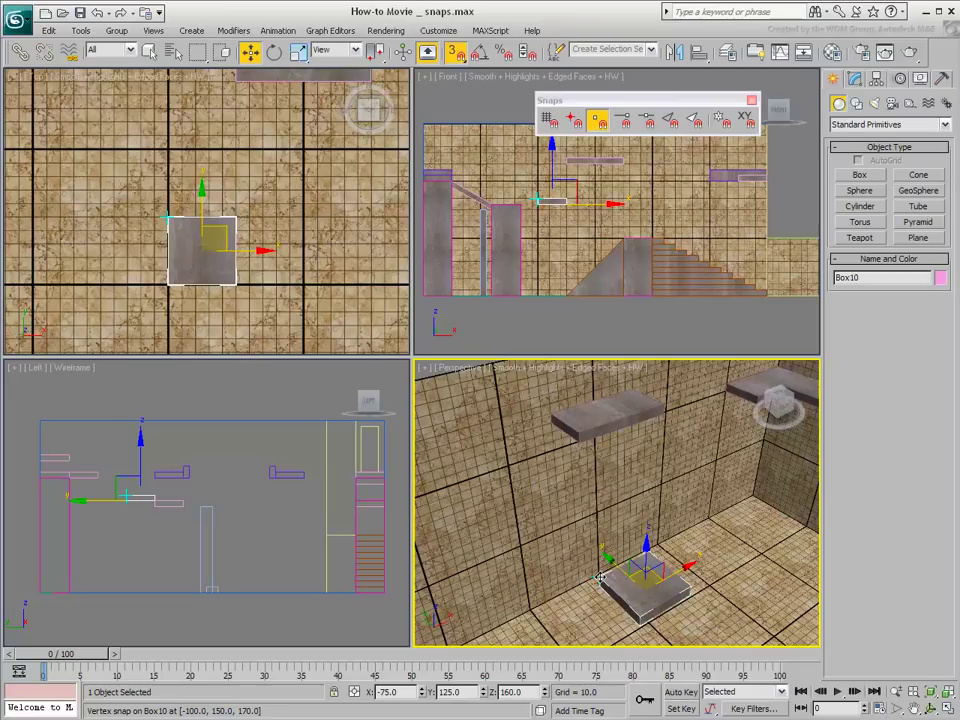
pyautogui.moveTo(601, 577); pyautogui.dragTo(581, 436)
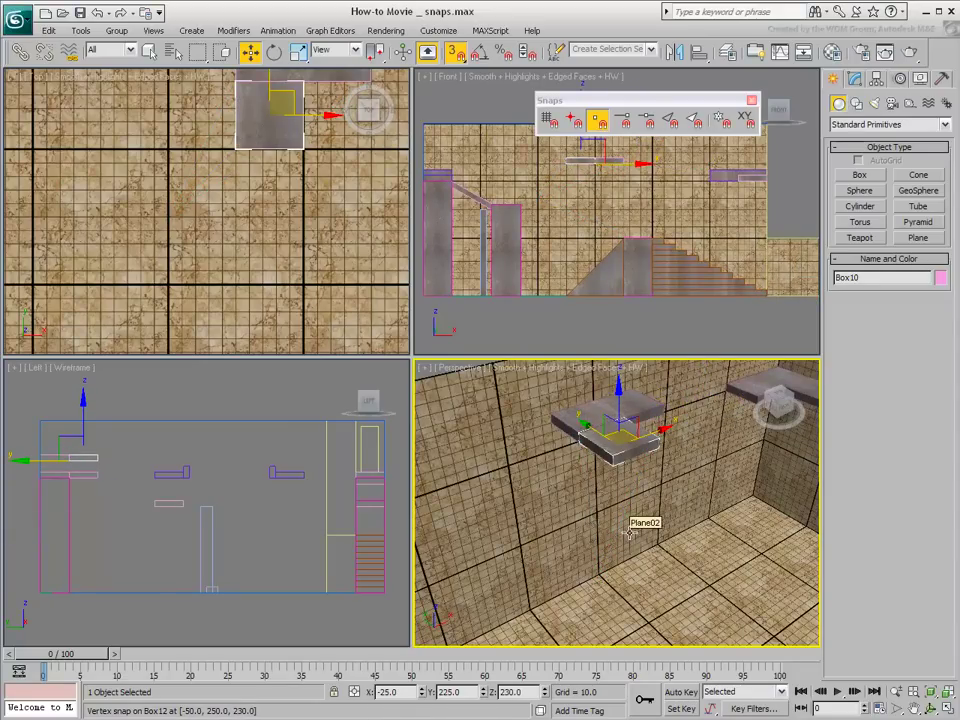
pyautogui.click(97, 14)
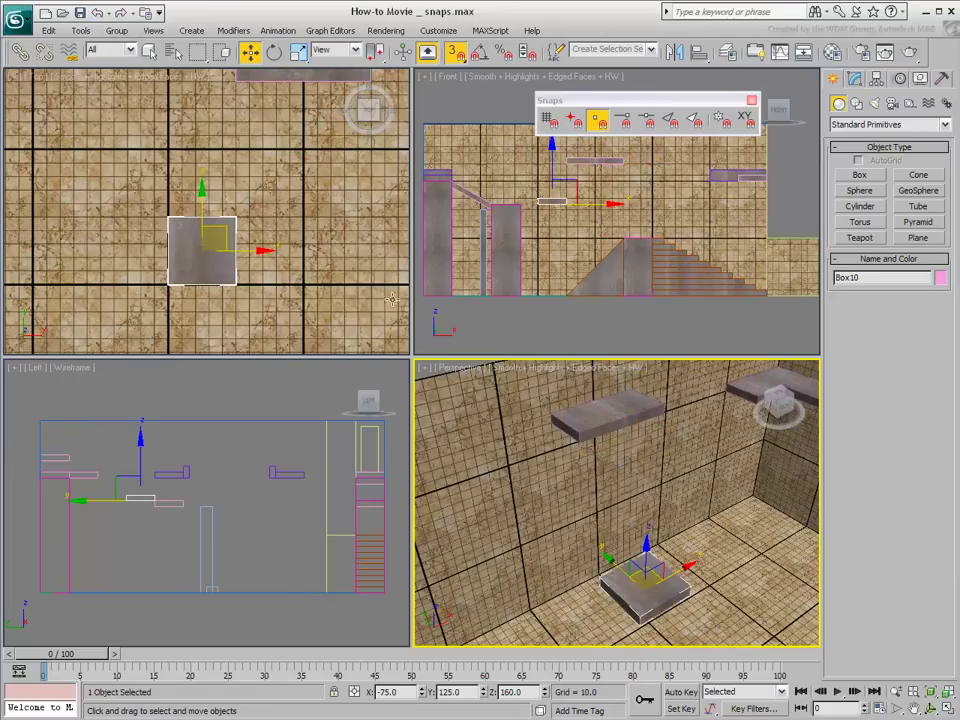
pyautogui.moveTo(563, 183); pyautogui.dragTo(621, 236, button='middle')
pyautogui.moveTo(228, 250); pyautogui.dragTo(217, 228, button='middle')
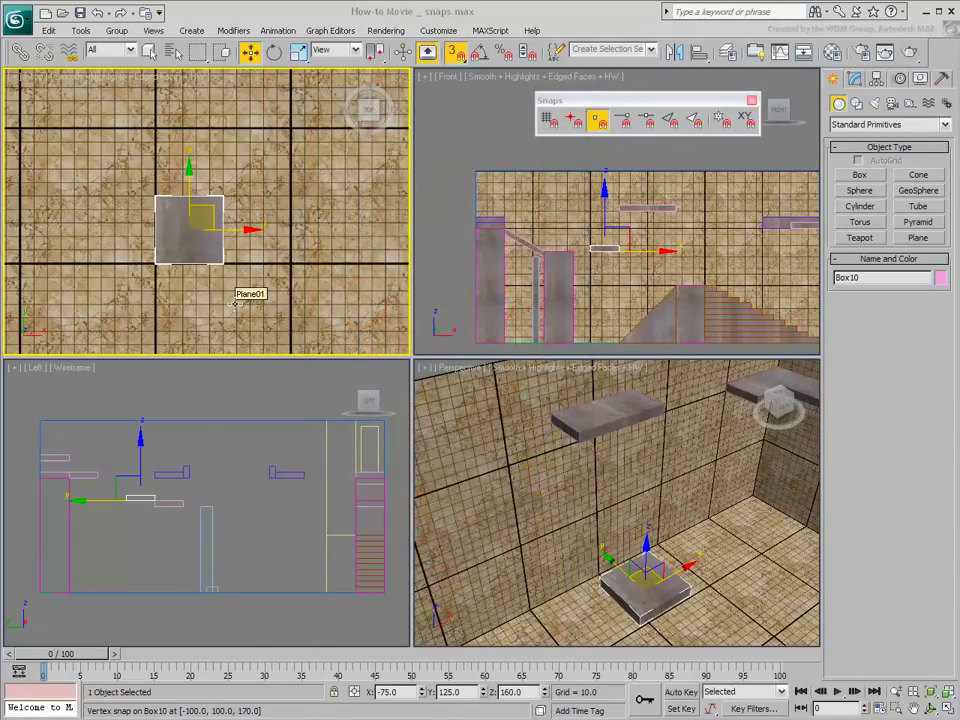
pyautogui.scroll(-3, 186, 245)
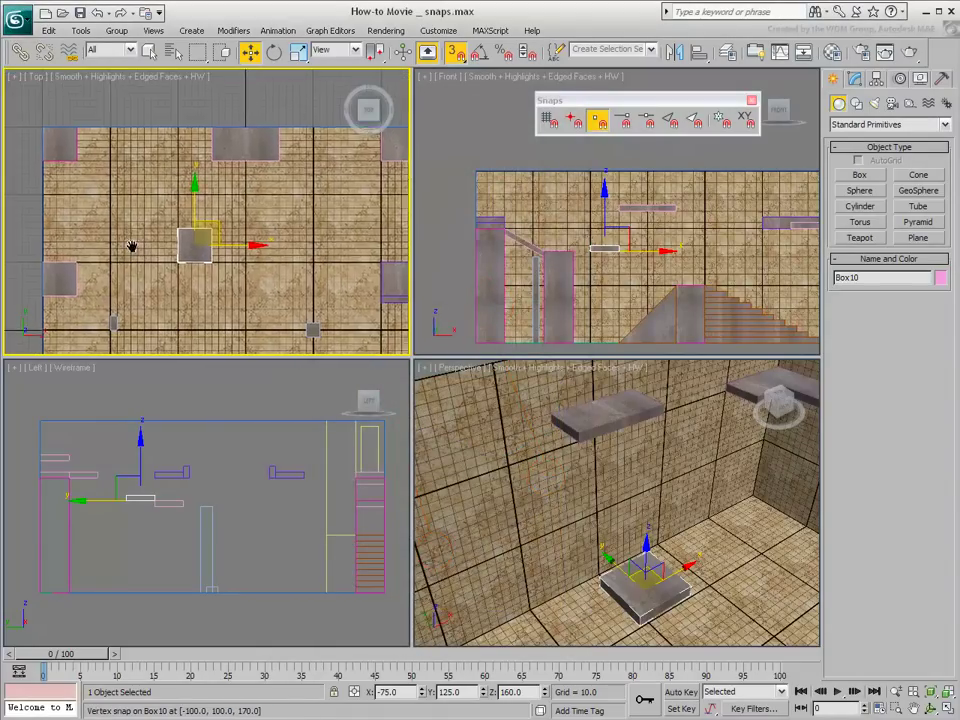
# Zoom out the Top view, switch snapping to 2D mode, and reselect Box10 after selecting Box11.
pyautogui.moveTo(133, 246)
pyautogui.mouseDown(button='middle')
pyautogui.moveTo(152, 261)
pyautogui.moveTo(141, 242)
pyautogui.mouseUp(button='middle')
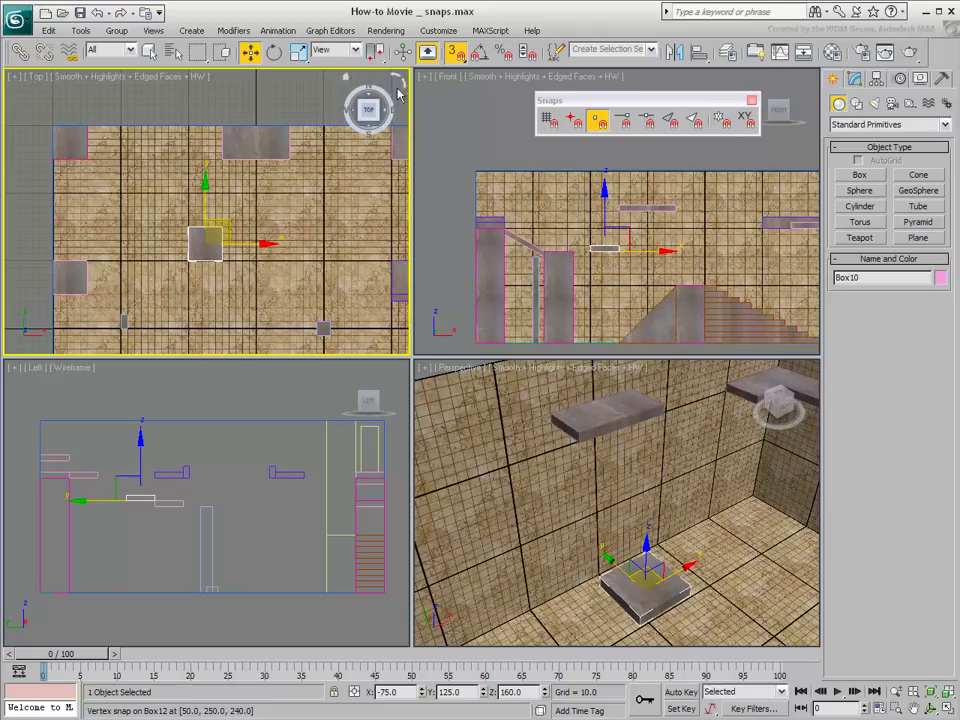
pyautogui.moveTo(456, 58); pyautogui.dragTo(463, 83)
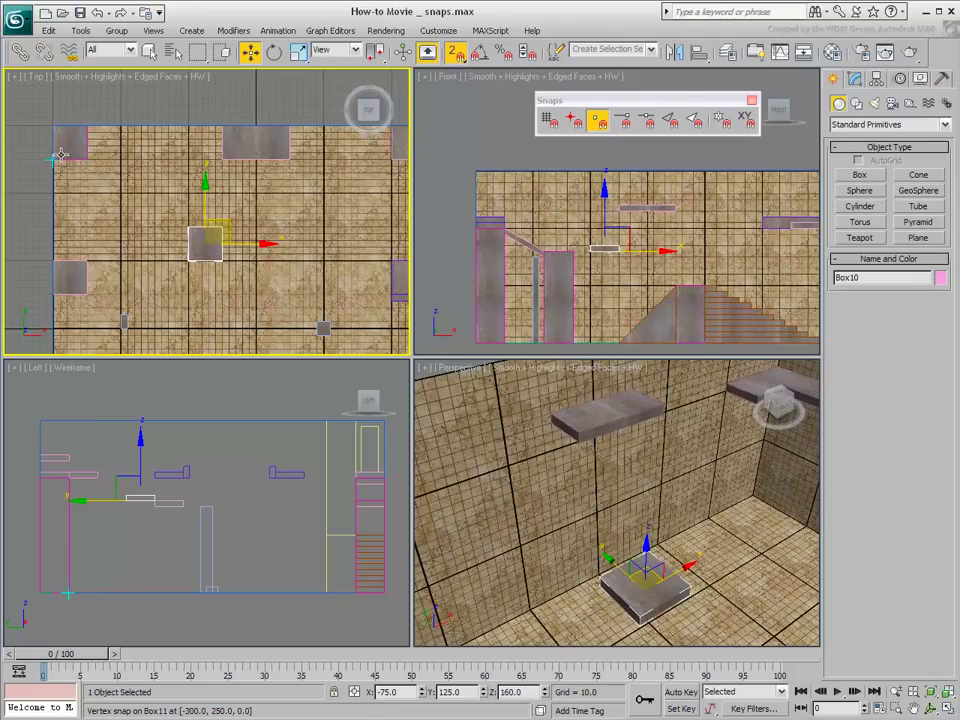
pyautogui.scroll(-6, 566, 448)
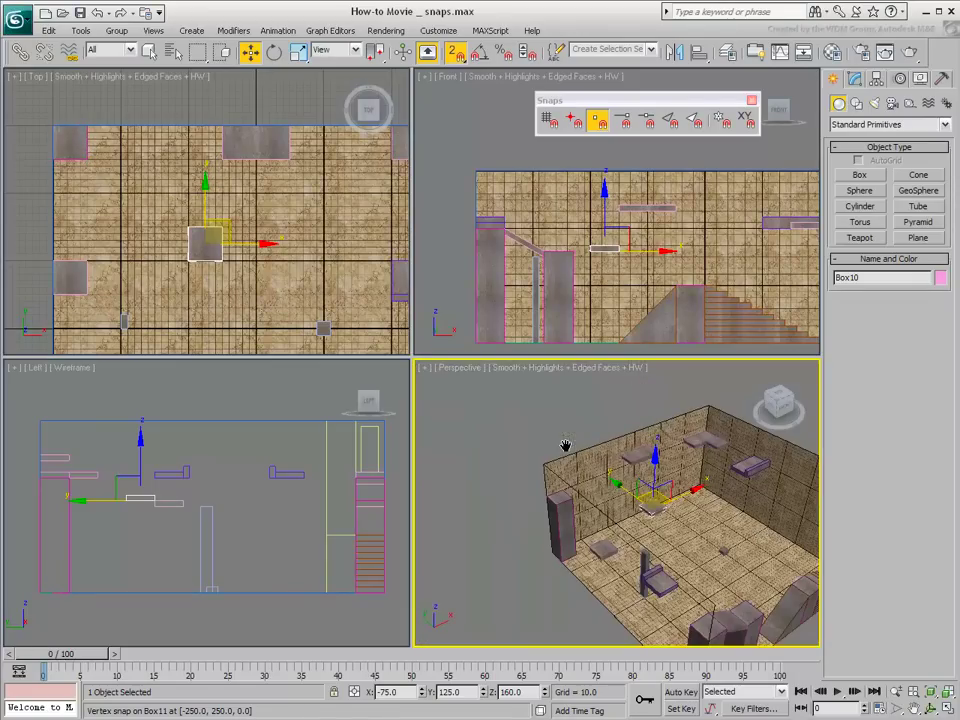
pyautogui.click(75, 150)
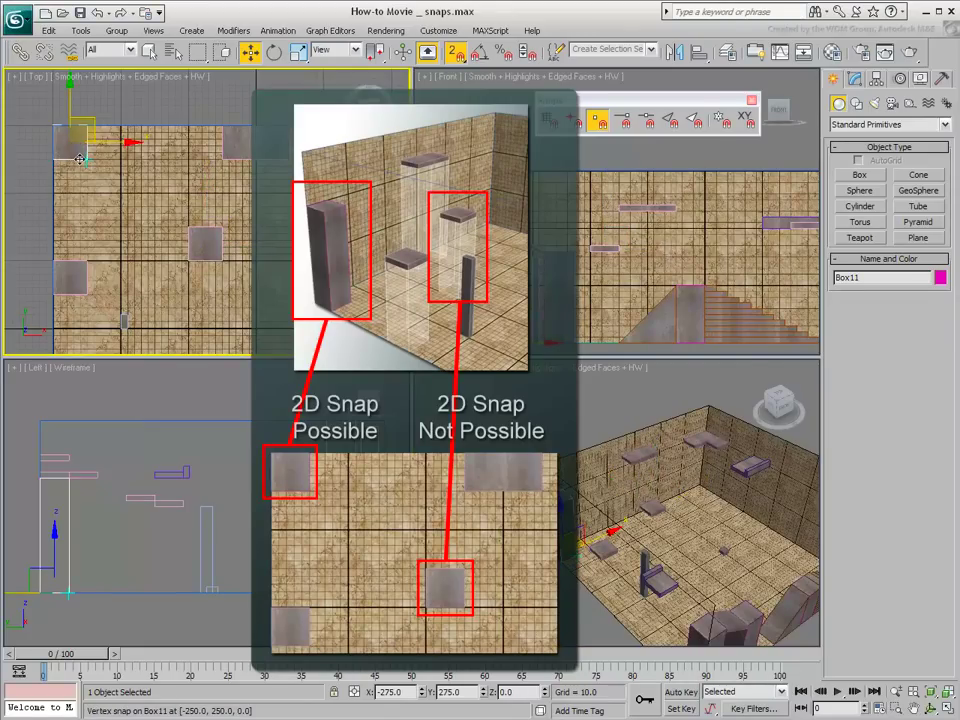
pyautogui.click(206, 250)
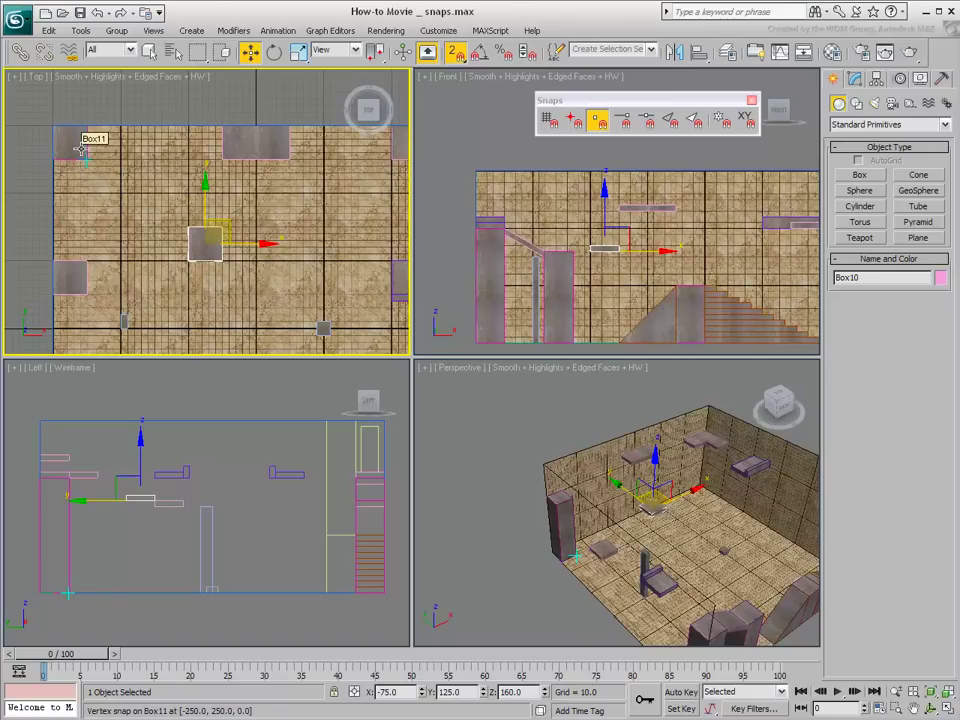
# Switch to 2.5D snapping and vertex-snap Box10 toward shelf Box12 in the Top view.
pyautogui.click(455, 52)
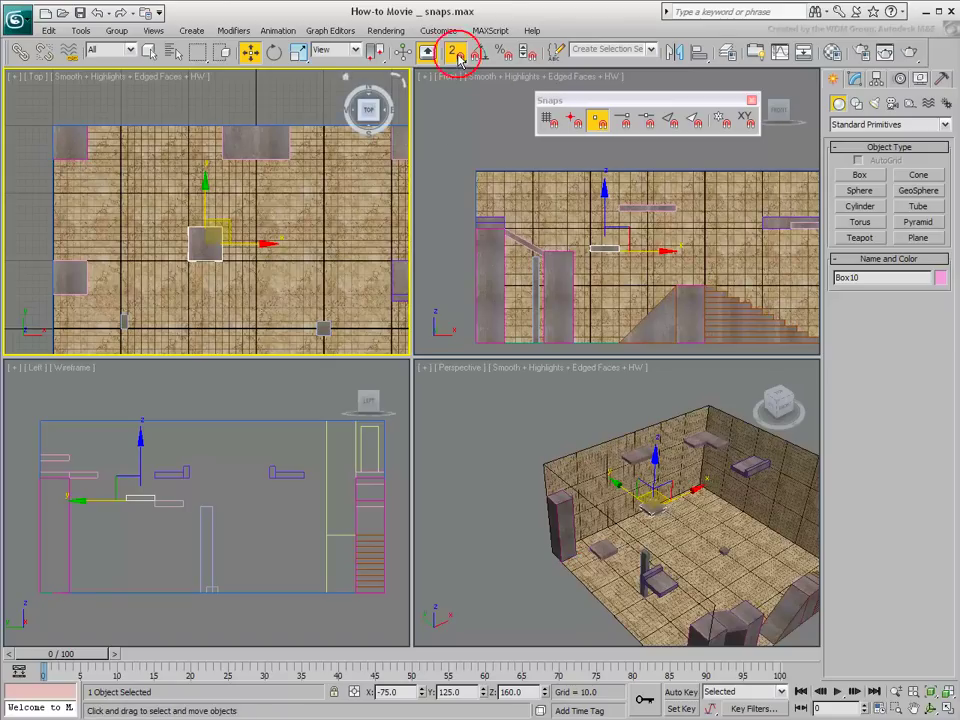
pyautogui.moveTo(458, 60); pyautogui.dragTo(458, 100)
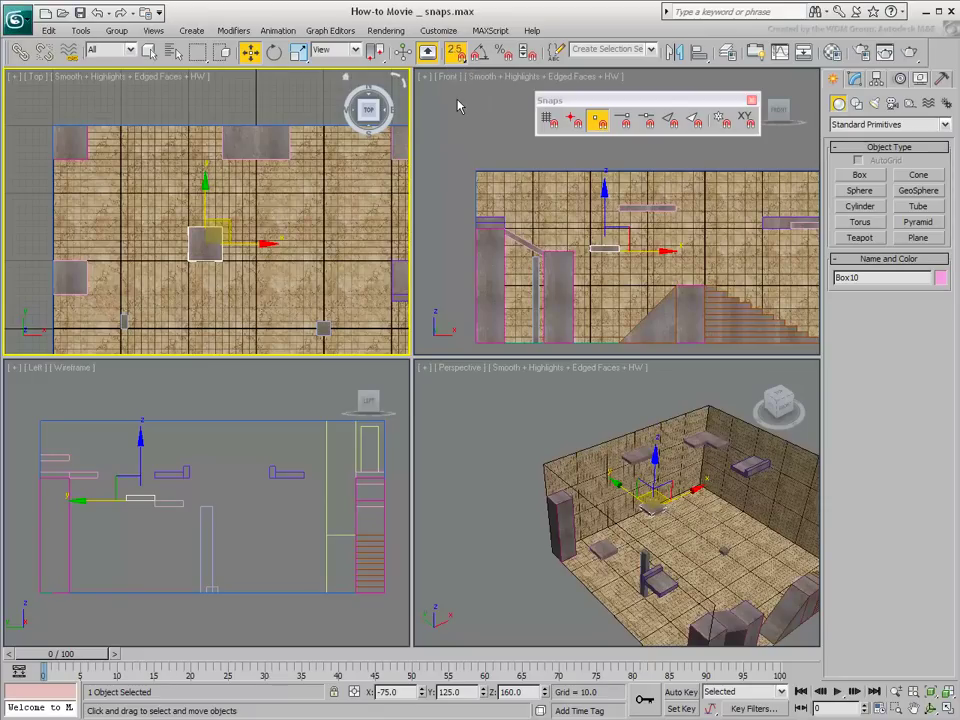
pyautogui.scroll(5, 594, 245)
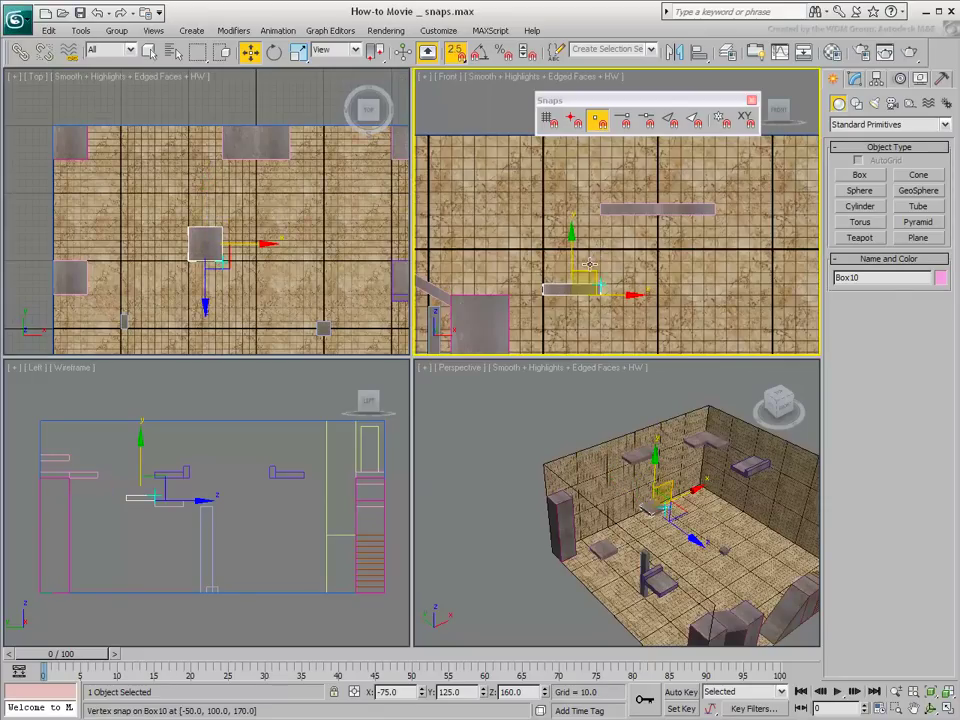
pyautogui.scroll(6, 618, 547)
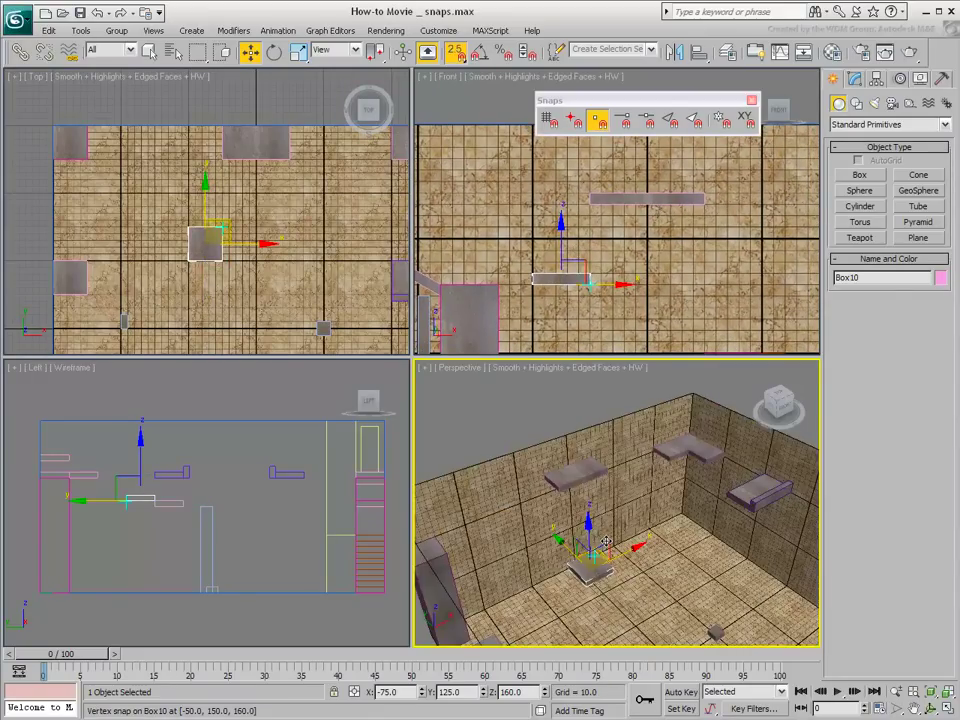
pyautogui.scroll(-3, 618, 547)
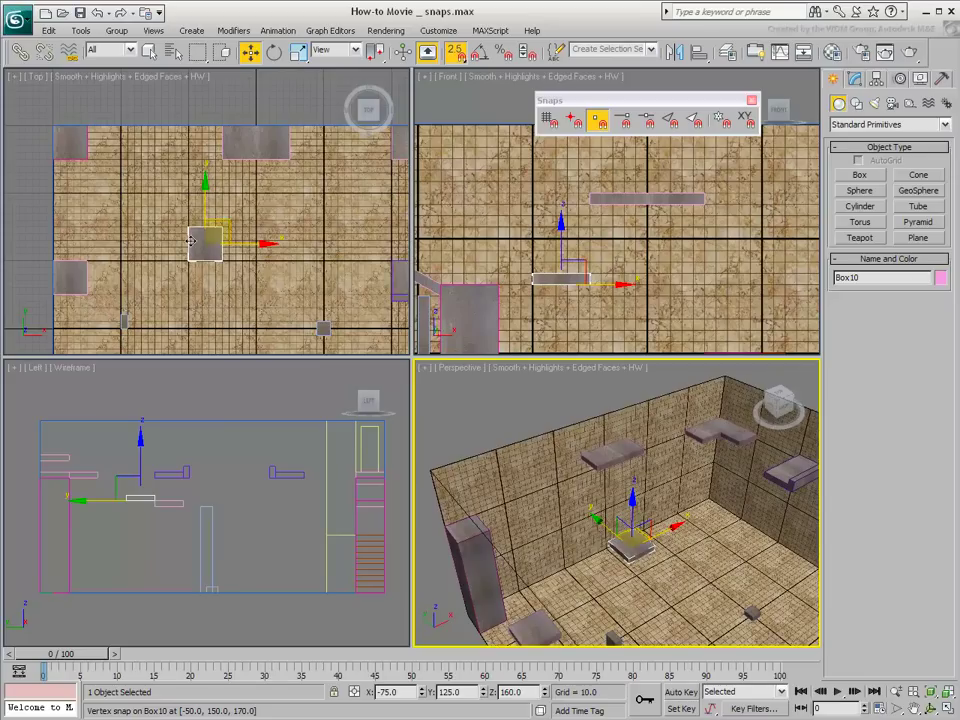
pyautogui.moveTo(190, 240); pyautogui.dragTo(181, 244, button='middle')
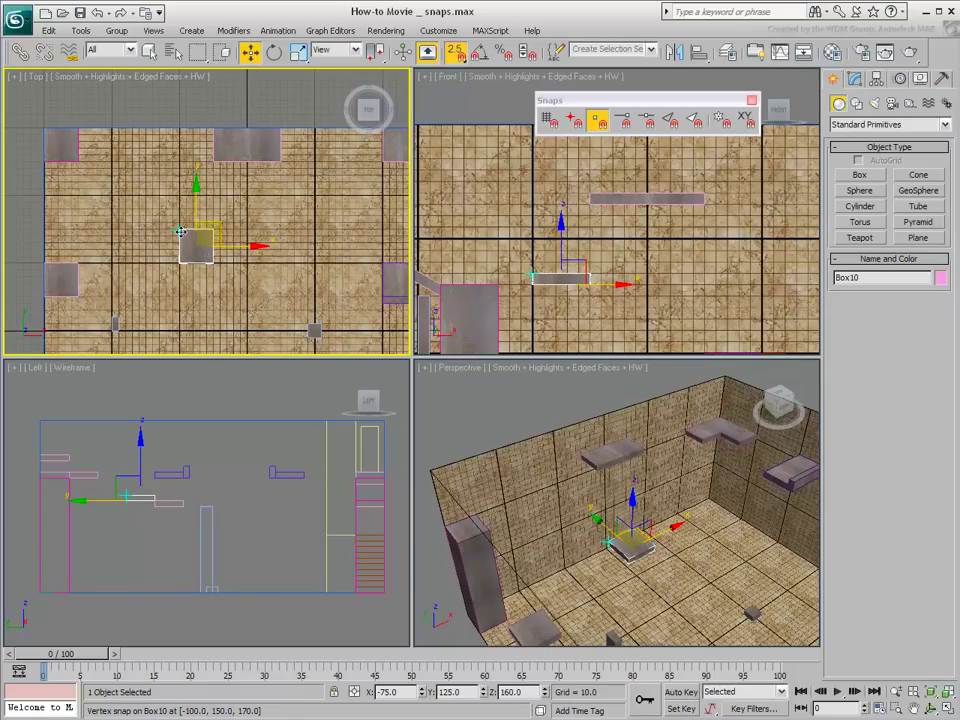
pyautogui.moveTo(180, 232); pyautogui.dragTo(212, 172)
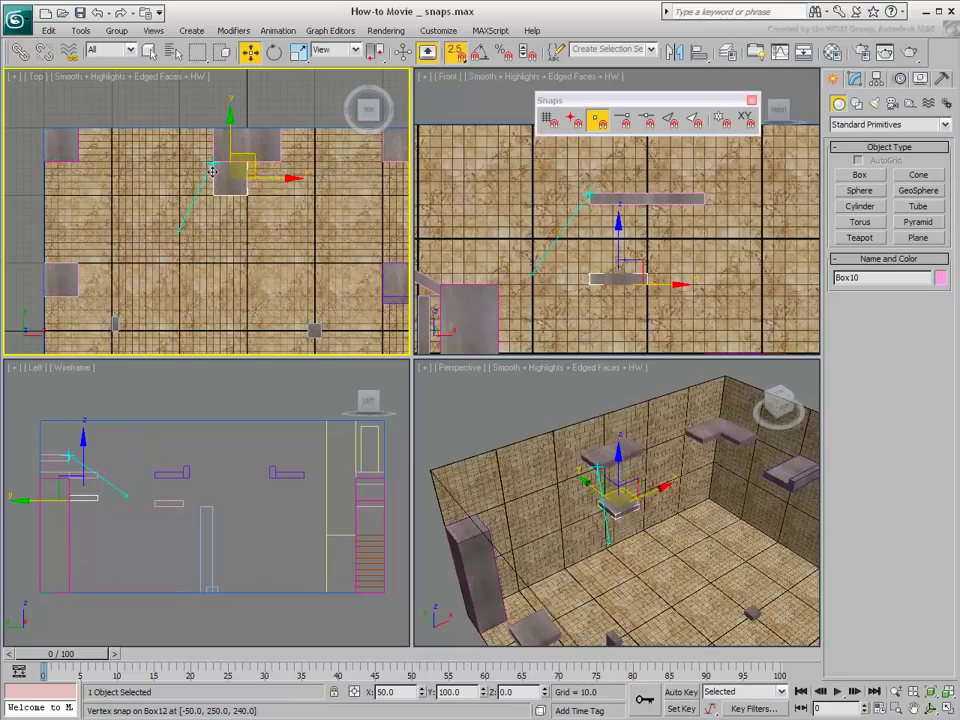
pyautogui.moveTo(212, 172); pyautogui.dragTo(212, 172)
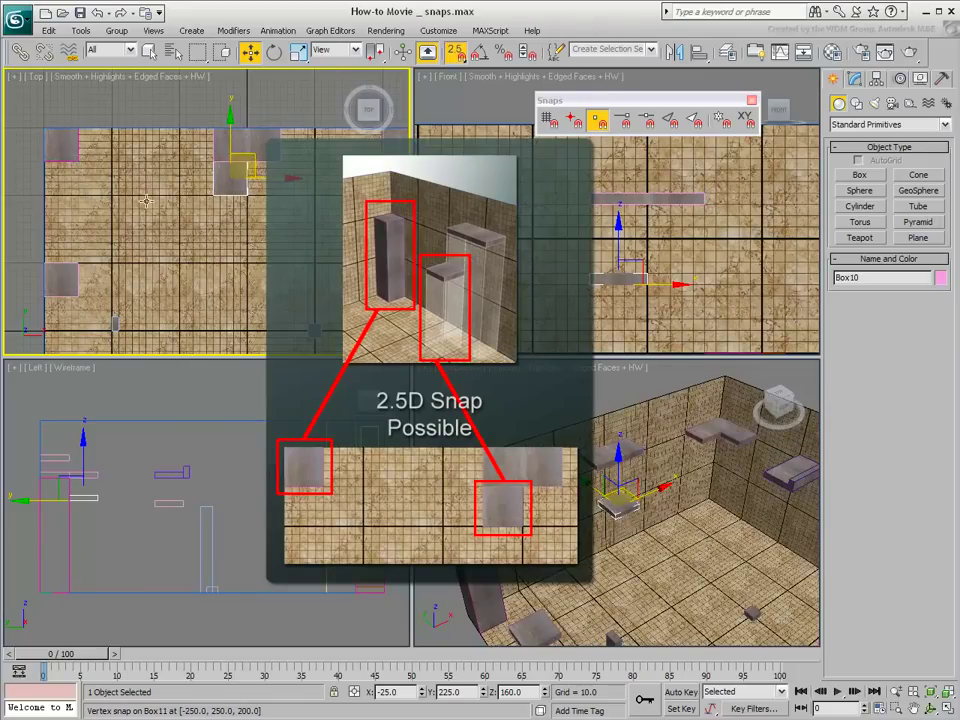
# Vertex-snap Box10 beneath Box12's corner in Front and Perspective views, ending at -25, 225, 160.
pyautogui.click(646, 275)
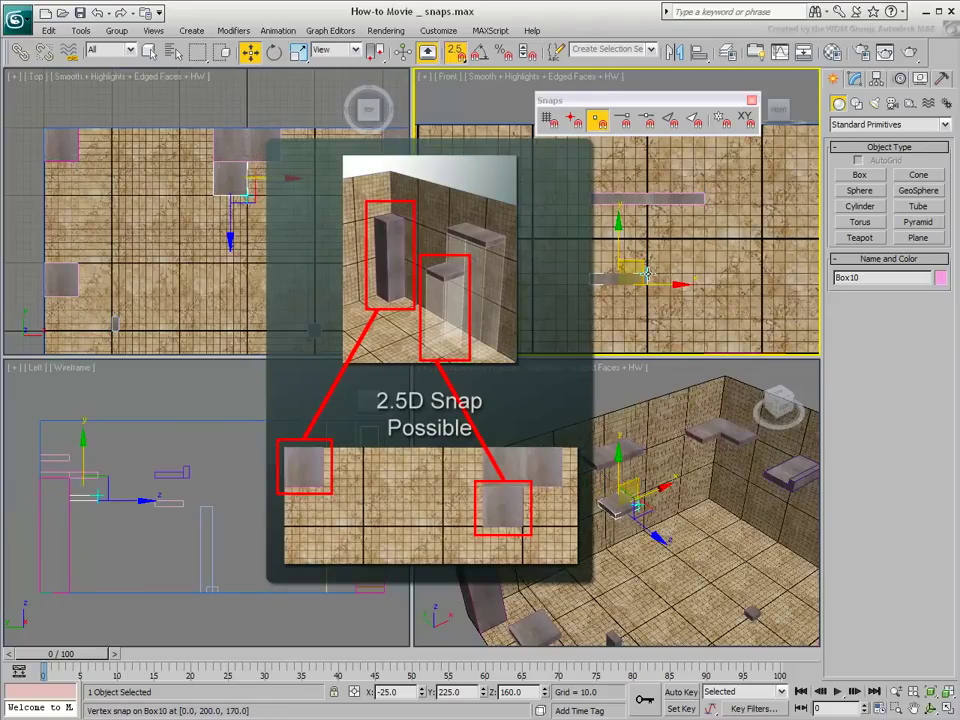
pyautogui.moveTo(646, 275); pyautogui.dragTo(507, 291)
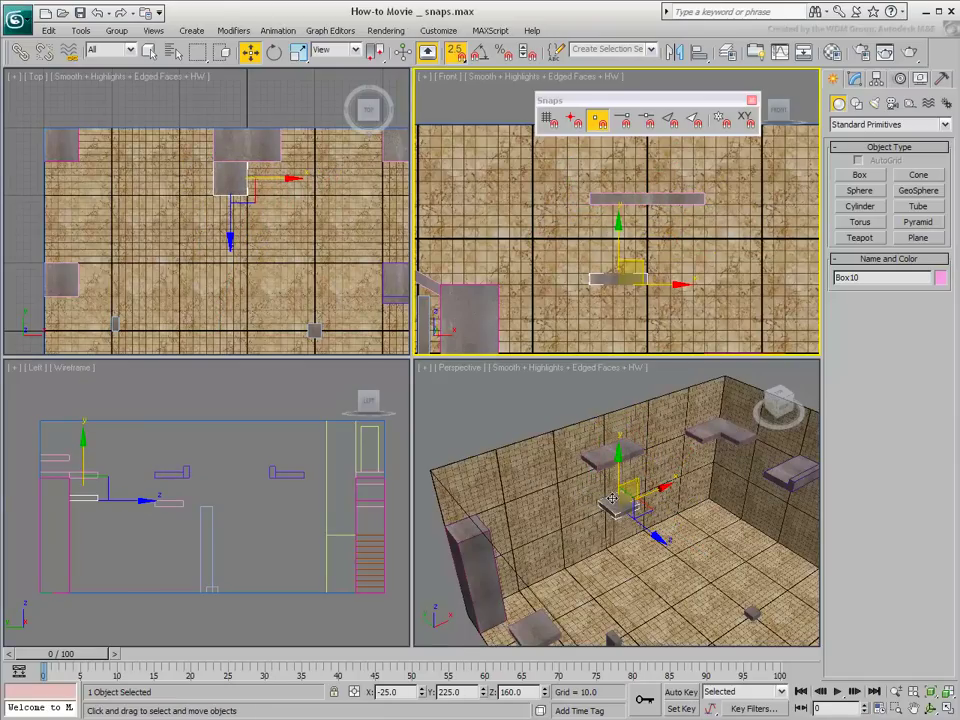
pyautogui.scroll(8, 613, 498)
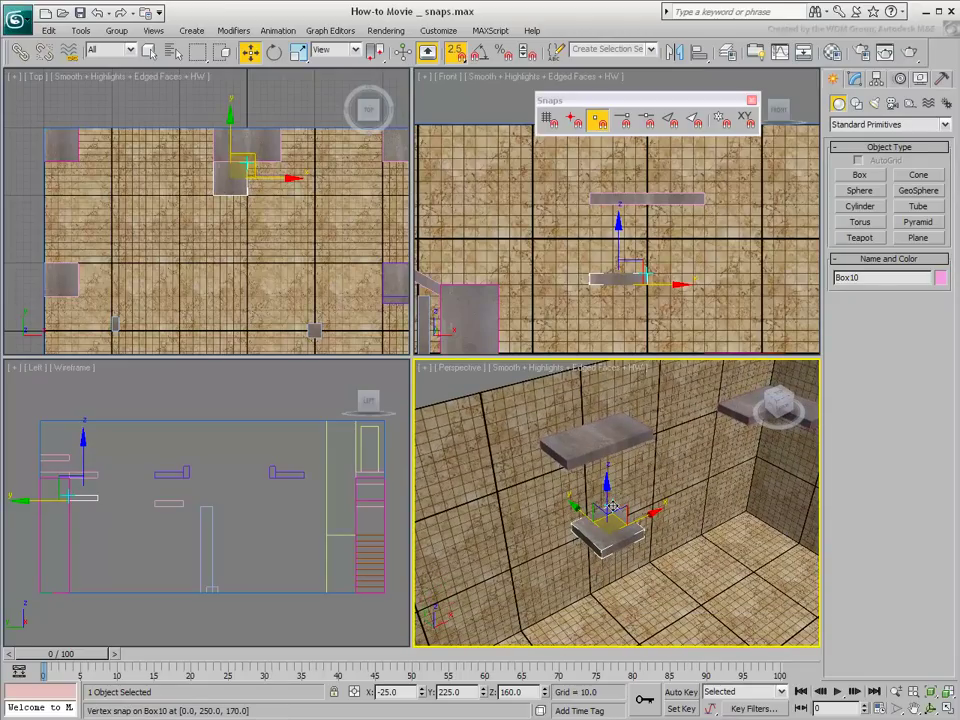
pyautogui.moveTo(612, 505); pyautogui.dragTo(510, 495)
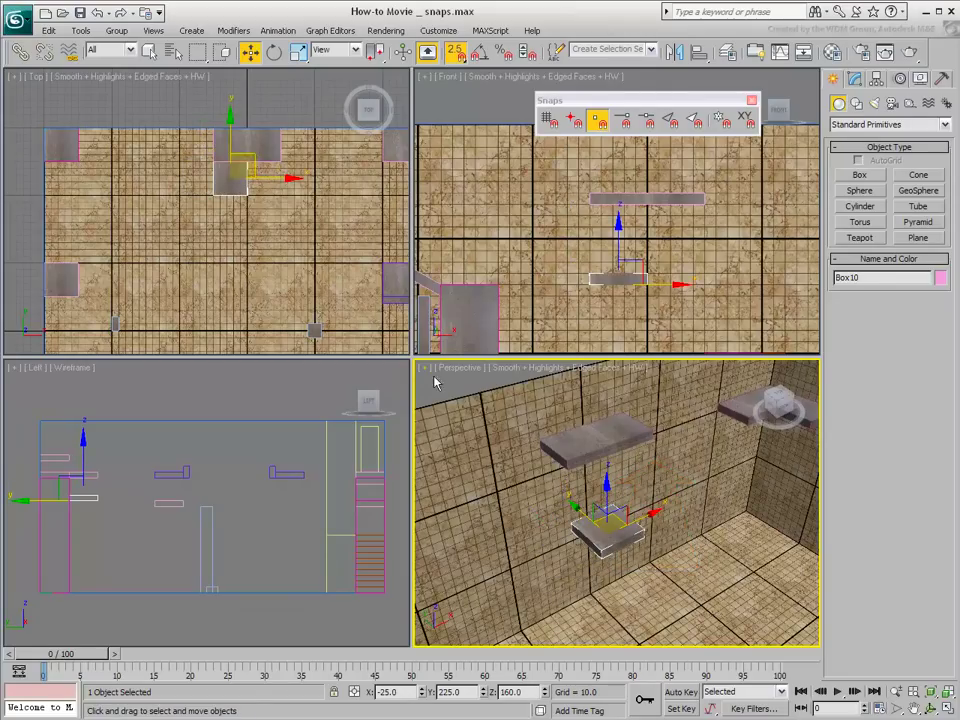
# Undo Box10's move, switch to 3D snapping with axis constraints, and hide the move gizmo.
pyautogui.click(97, 13)
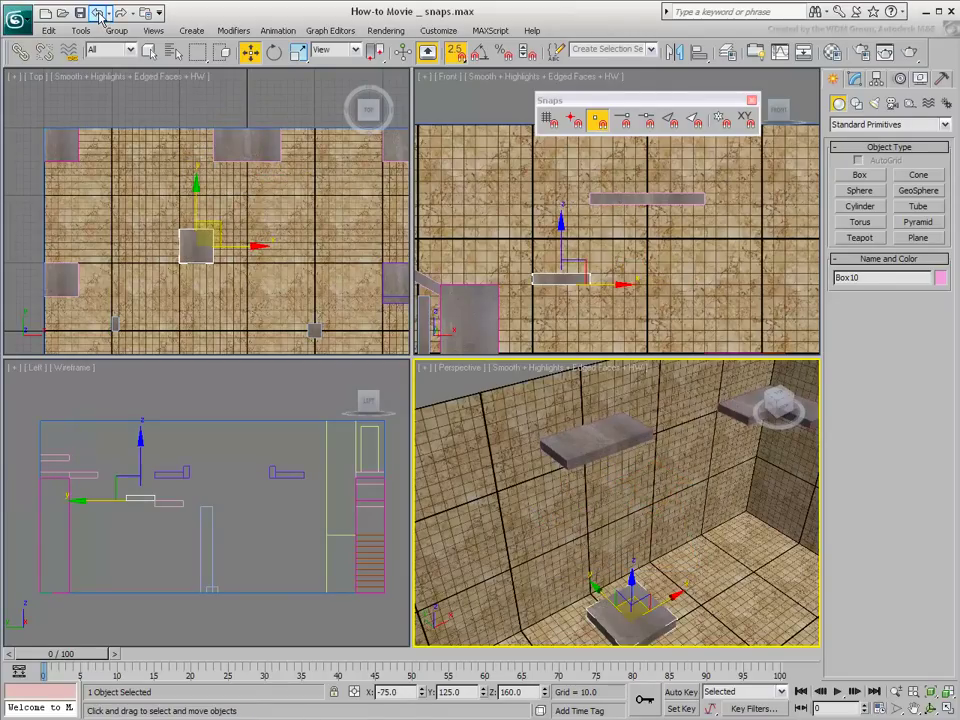
pyautogui.scroll(-5, 511, 467)
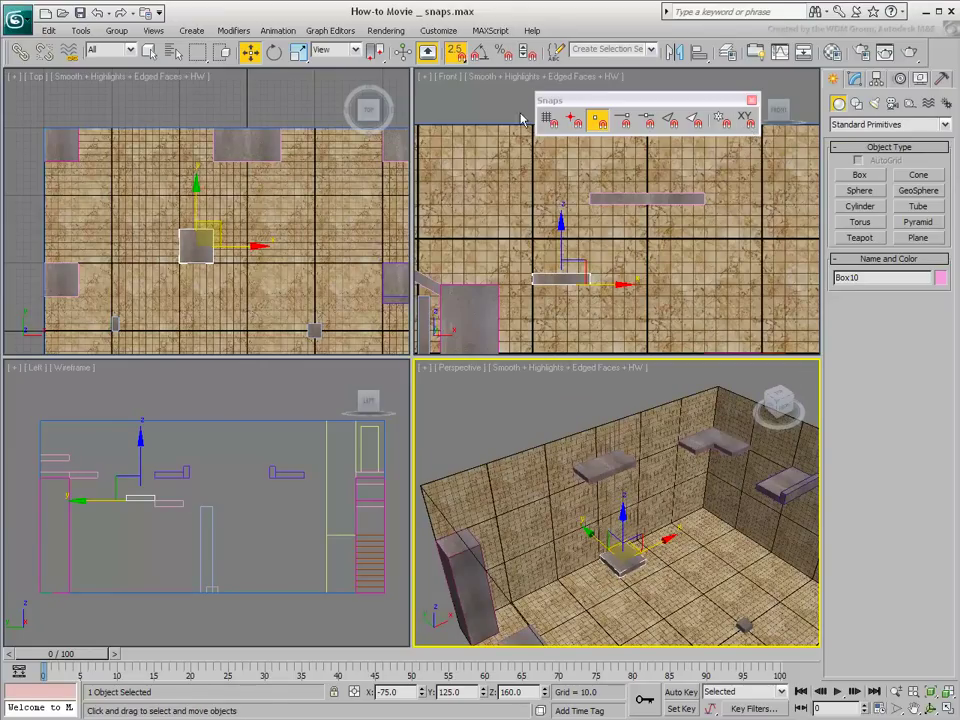
pyautogui.rightClick(455, 53)
pyautogui.moveTo(455, 53); pyautogui.dragTo(456, 99)
pyautogui.click(746, 124)
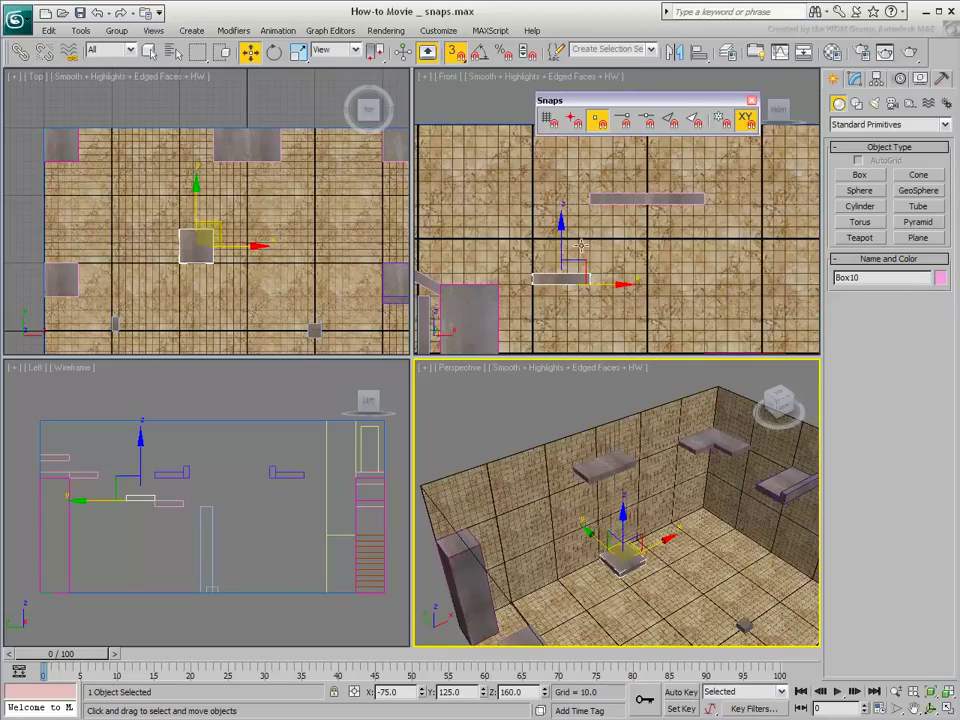
pyautogui.press('x')
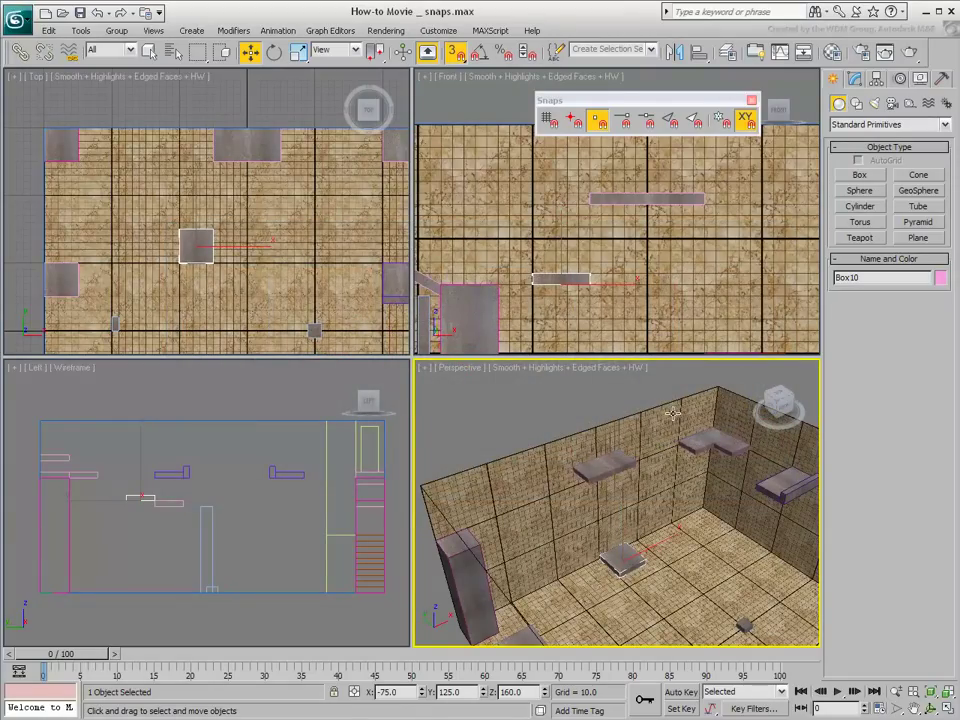
# In Perspective, vertex-snap Box10 under Box12's corner in XY only, ending at -25, 225, 160.
pyautogui.scroll(3, 625, 505)
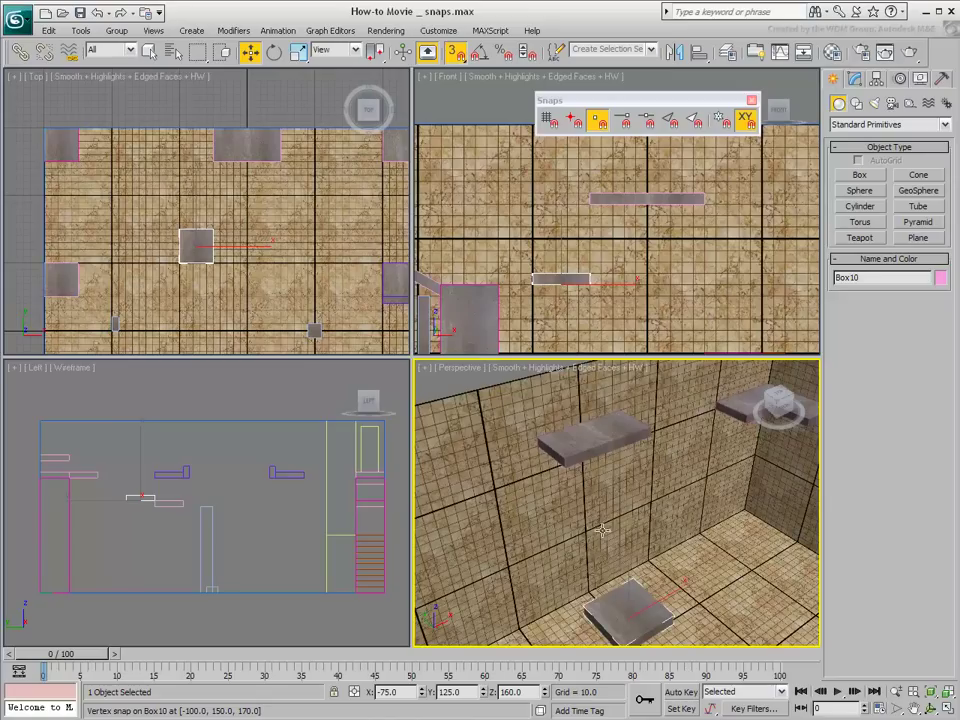
pyautogui.moveTo(602, 530); pyautogui.dragTo(617, 514, button='middle')
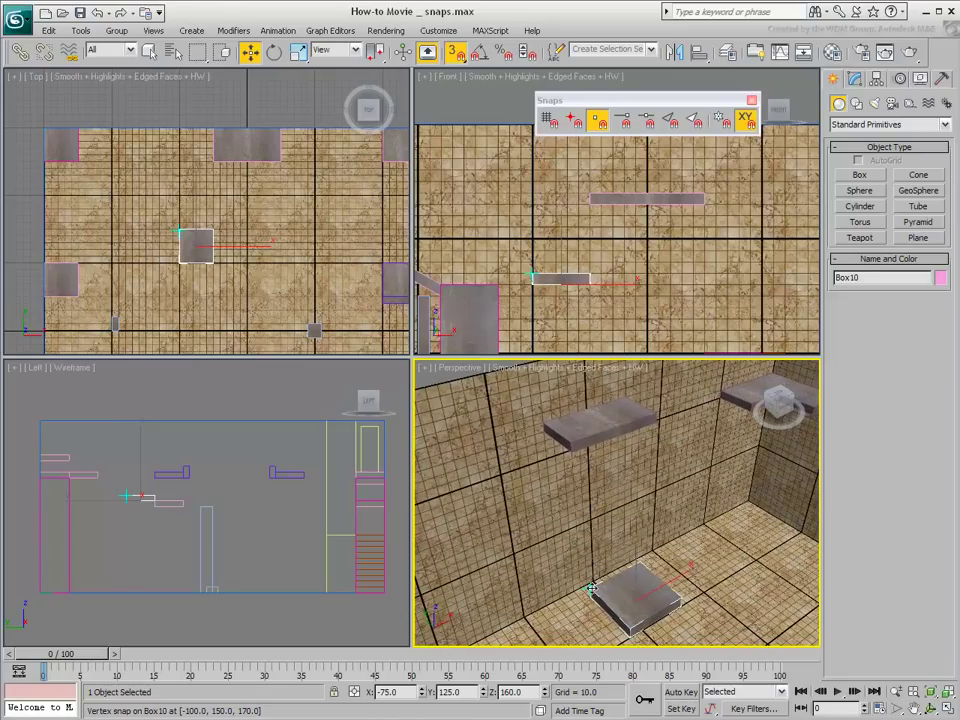
pyautogui.moveTo(591, 590); pyautogui.dragTo(592, 485)
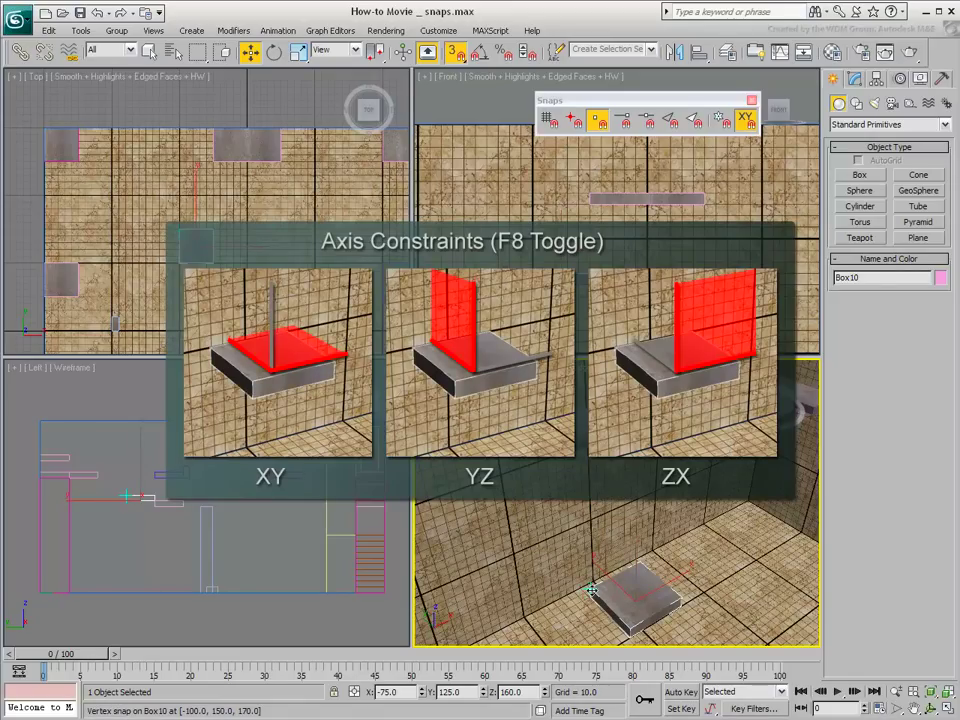
pyautogui.moveTo(592, 591); pyautogui.dragTo(573, 465)
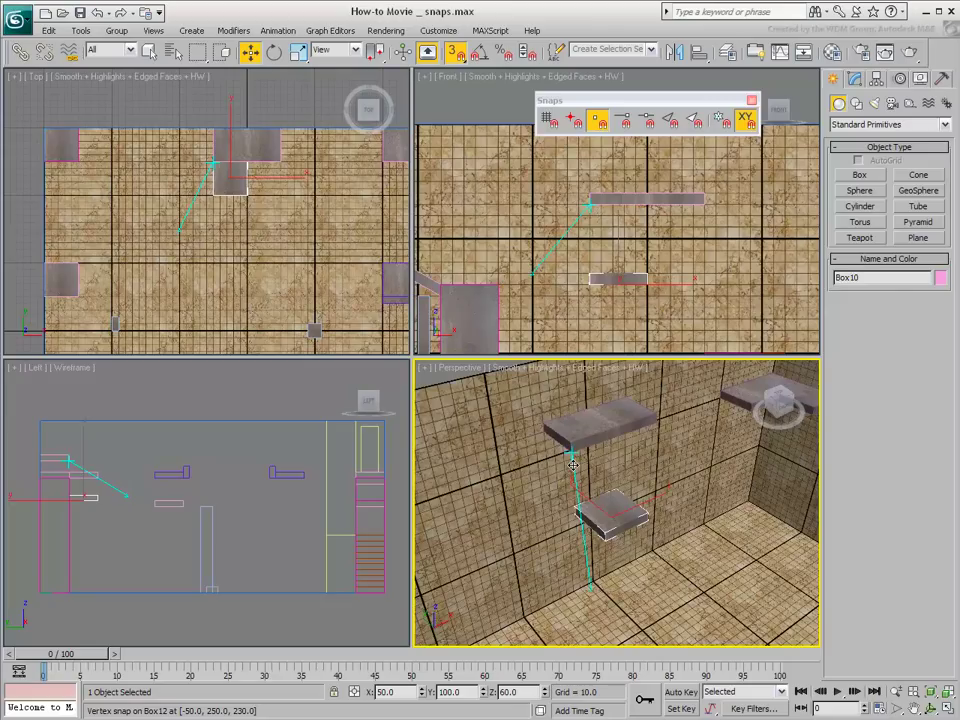
pyautogui.moveTo(573, 465); pyautogui.dragTo(571, 467)
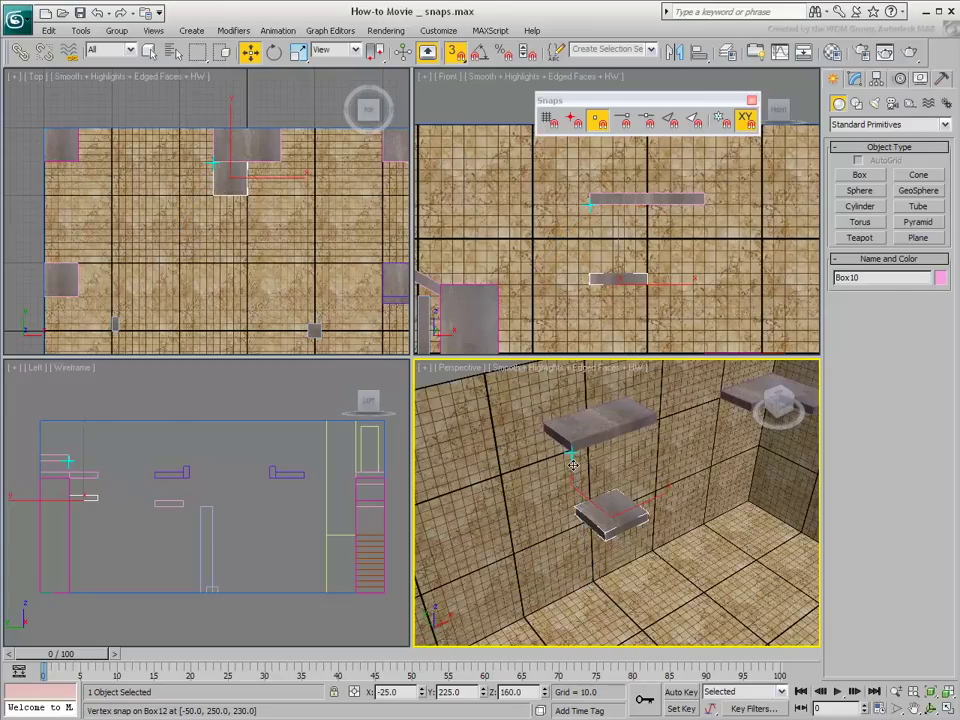
# Close the Snaps toolbar and snap Box10 up beside shelf Box12 at 25, 225, 230.
pyautogui.click(752, 100)
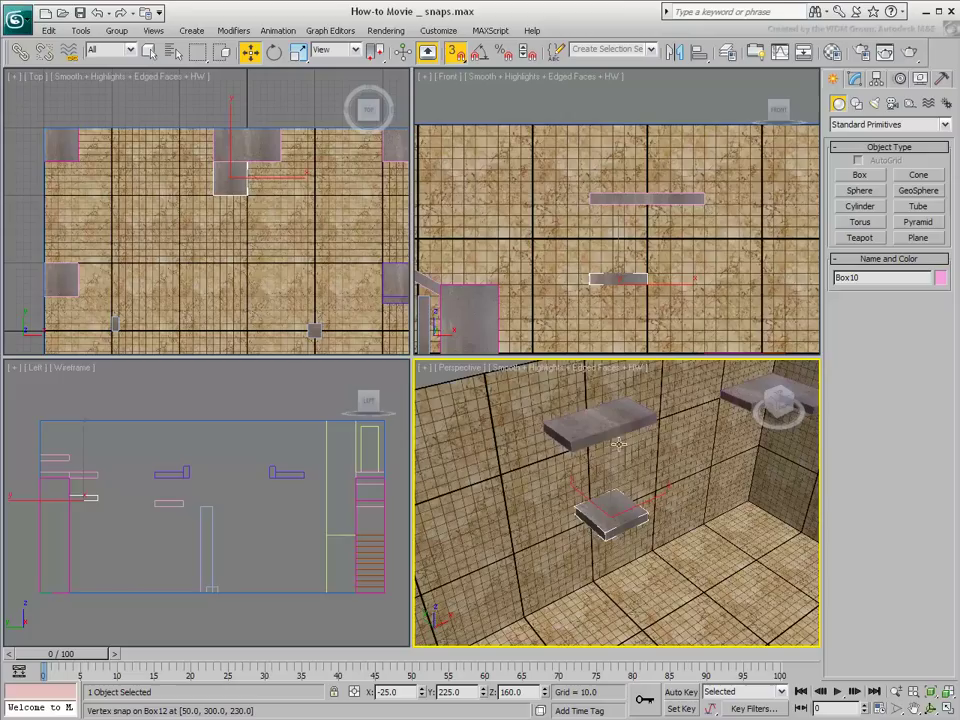
pyautogui.moveTo(605, 514); pyautogui.dragTo(648, 440)
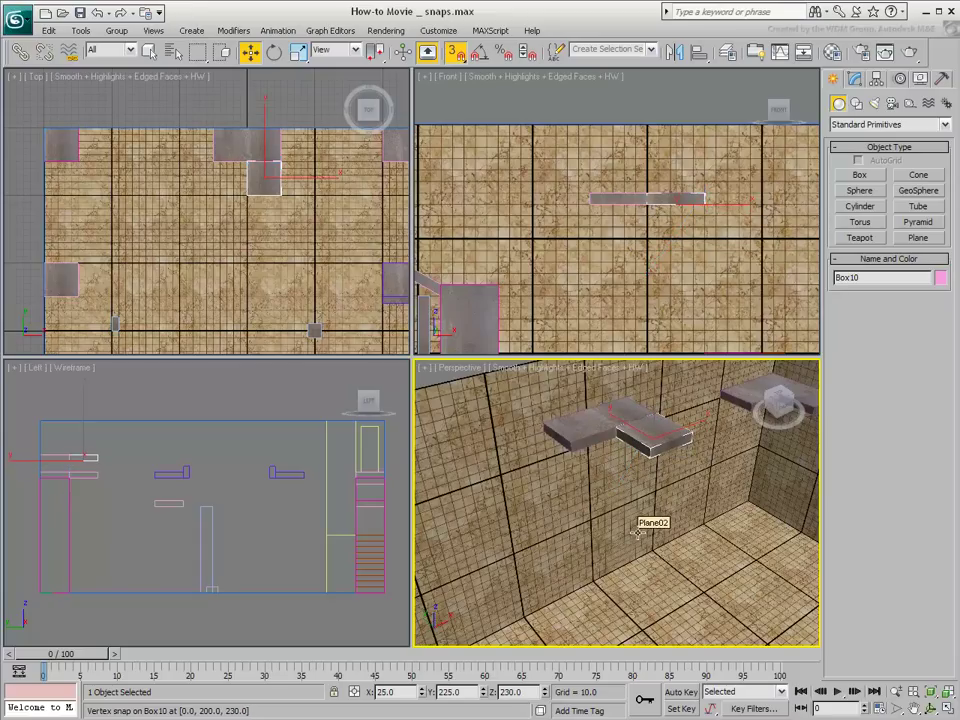